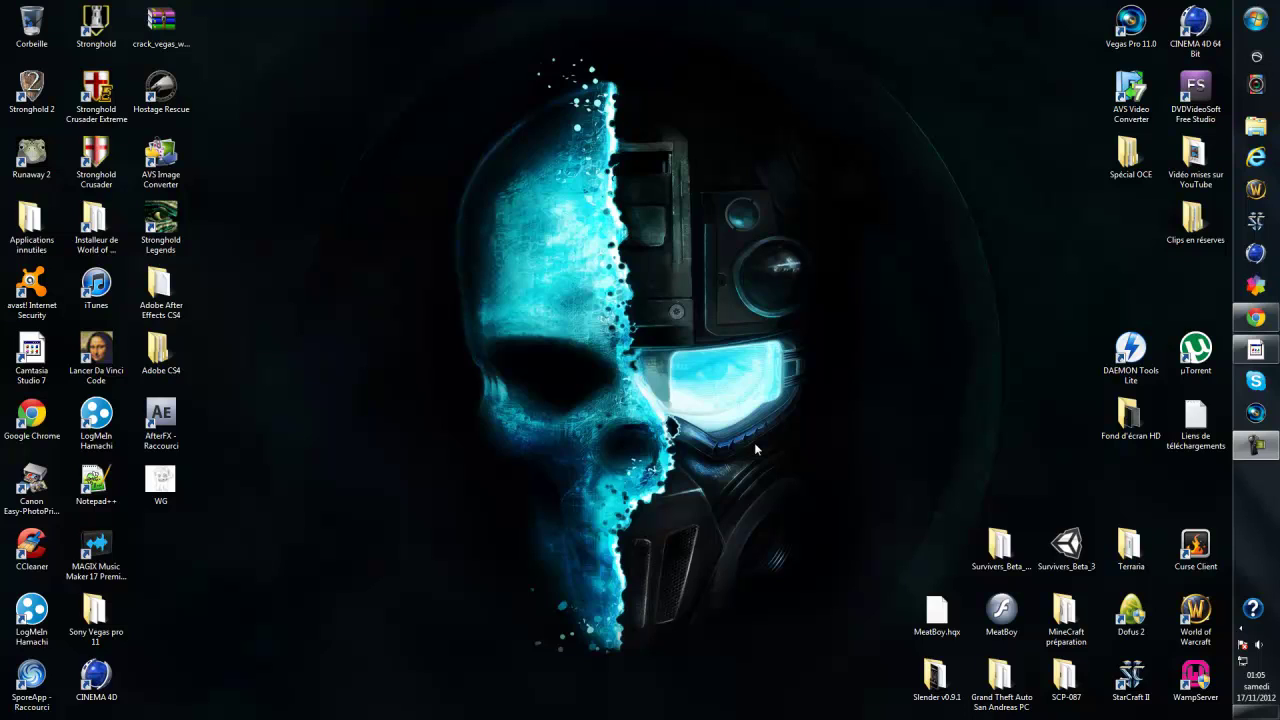
Place the Survivers_Beta_3 game icon and its data folder side by side and select both.
drag(1066, 545, 613, 480)
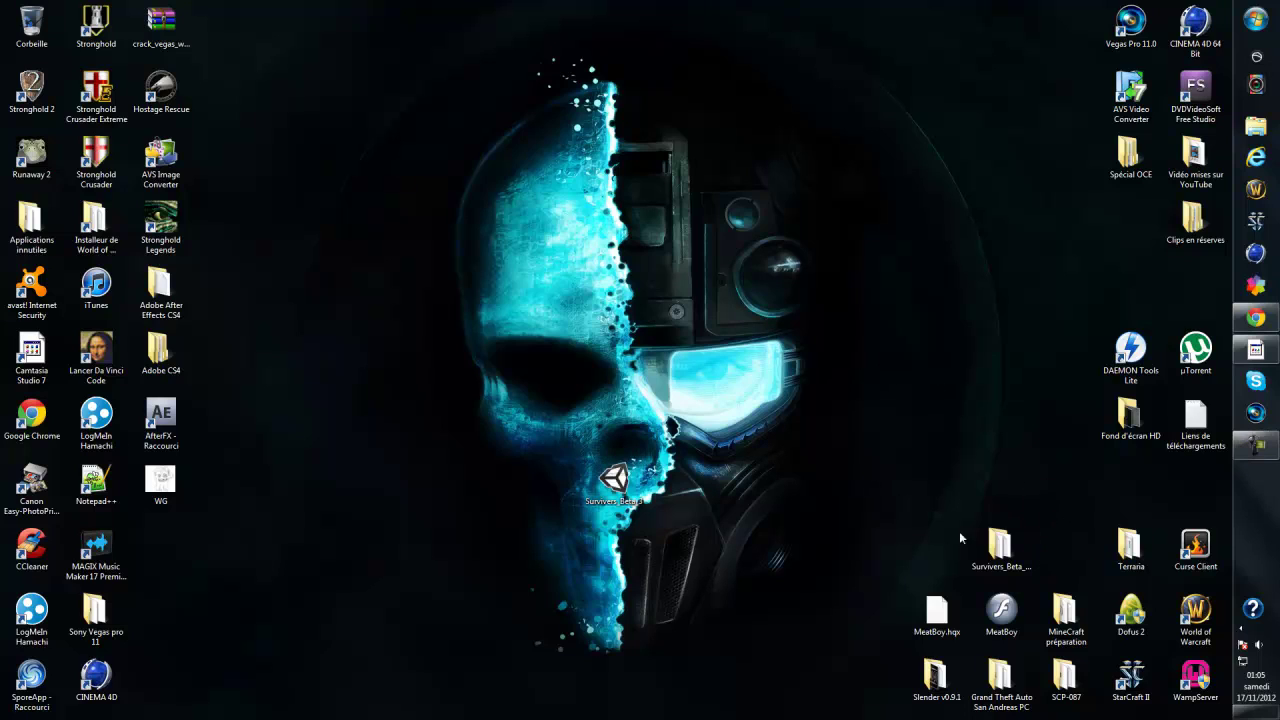
drag(1001, 545, 673, 483)
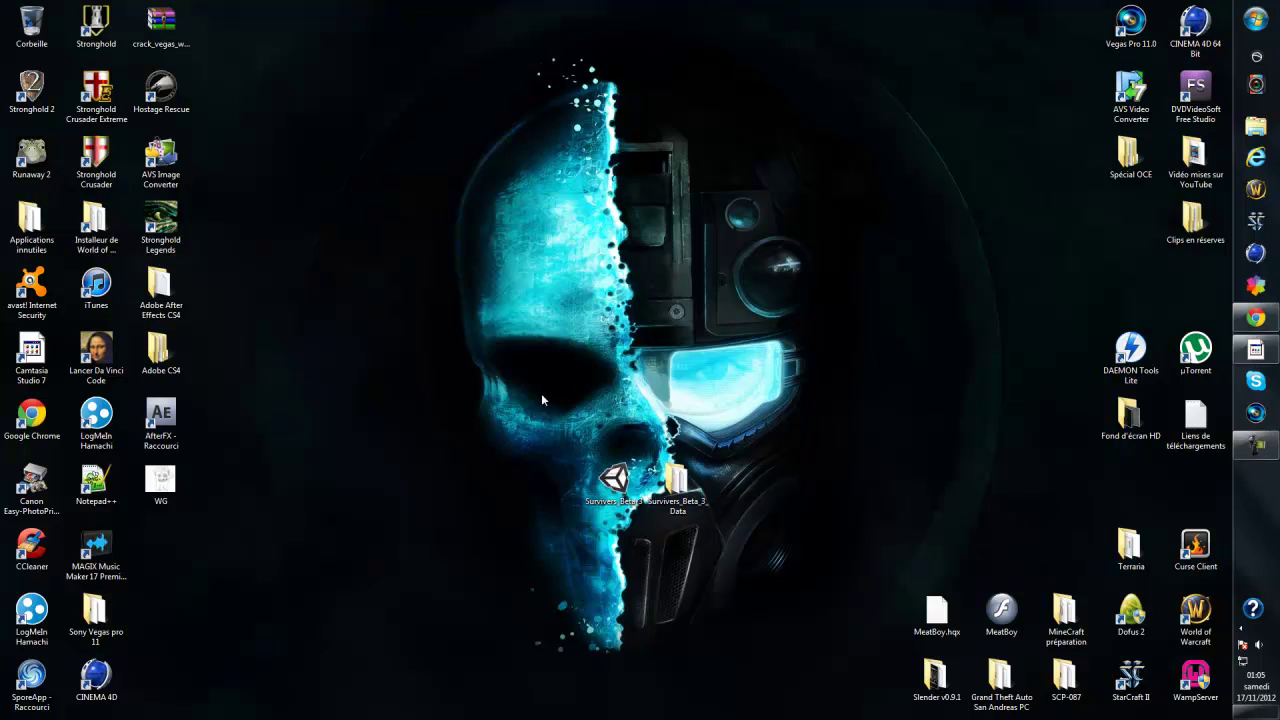
drag(542, 387, 764, 592)
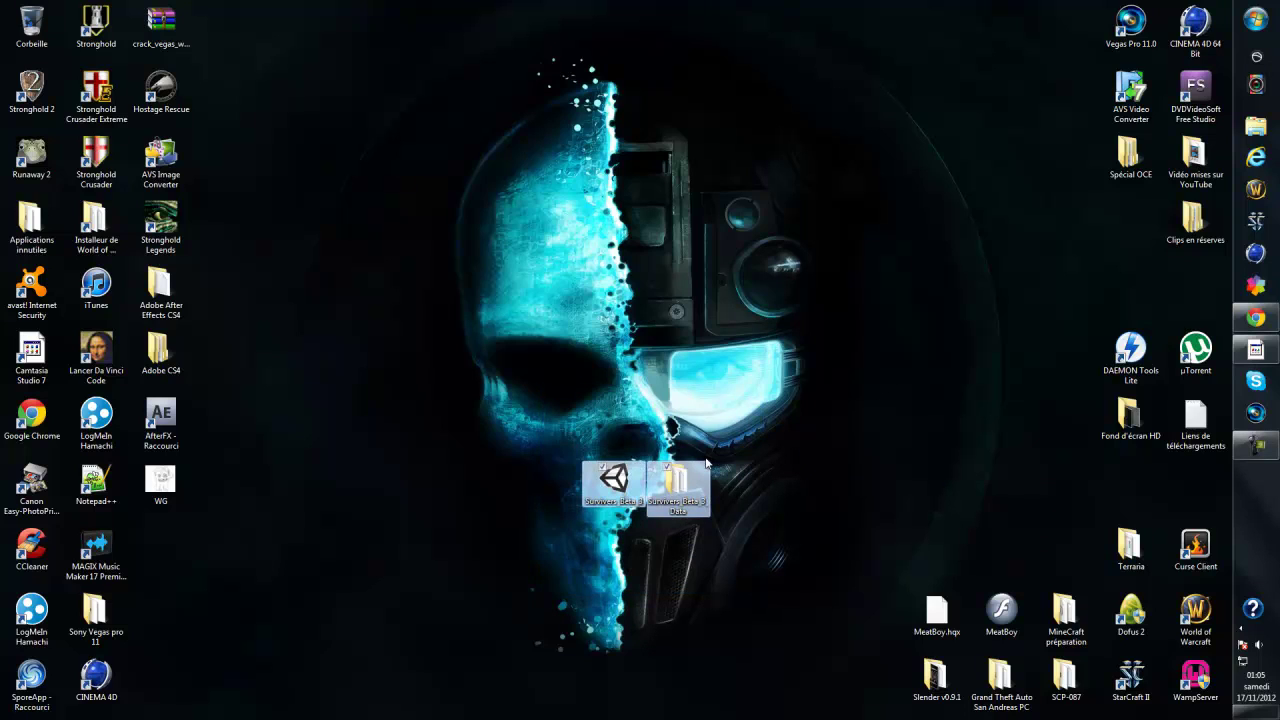
click(747, 428)
Drag both Survivers icons up near the skull at the top, then restore the MediaFire page.
drag(747, 428, 561, 553)
drag(613, 480, 368, 92)
click(329, 145)
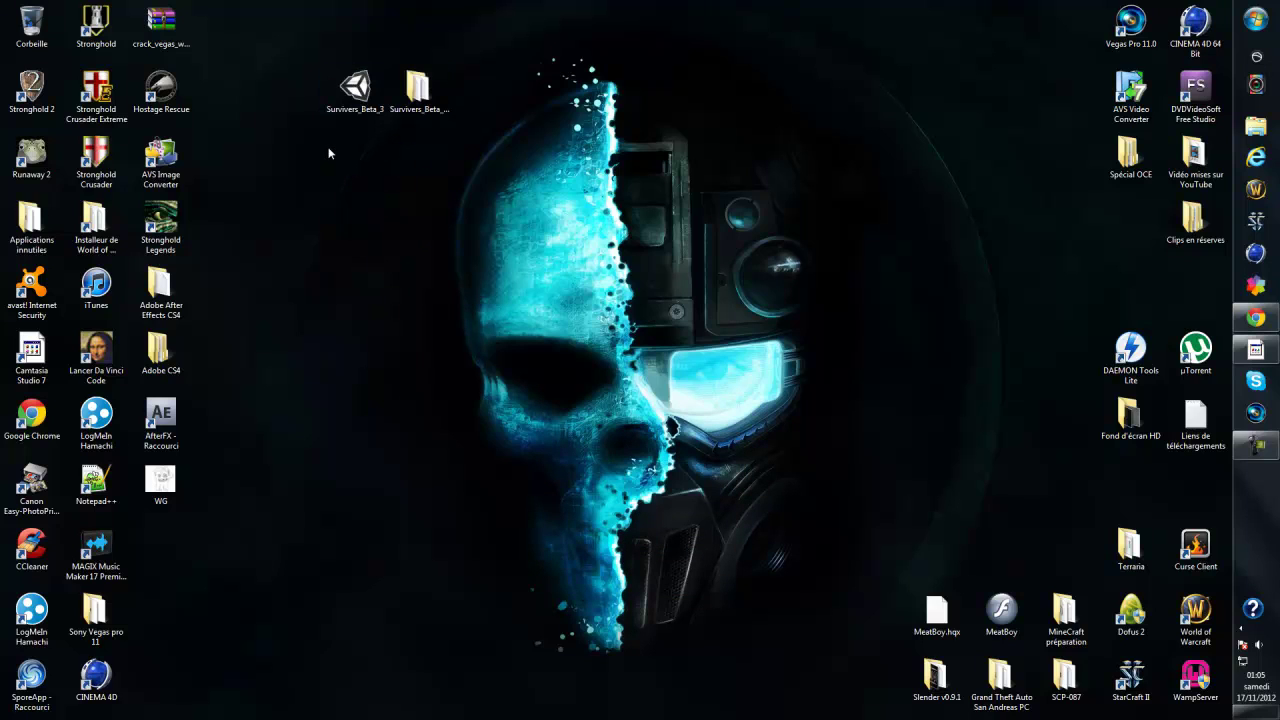
drag(292, 40, 240, 88)
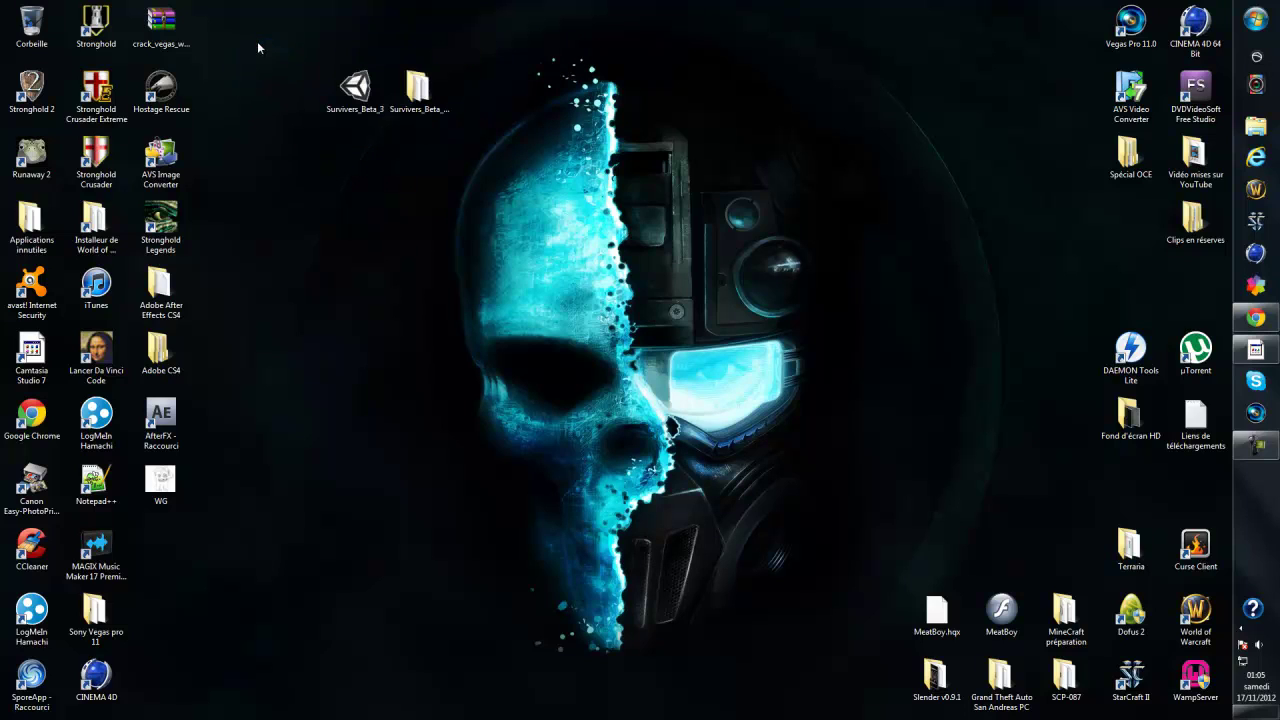
click(1247, 314)
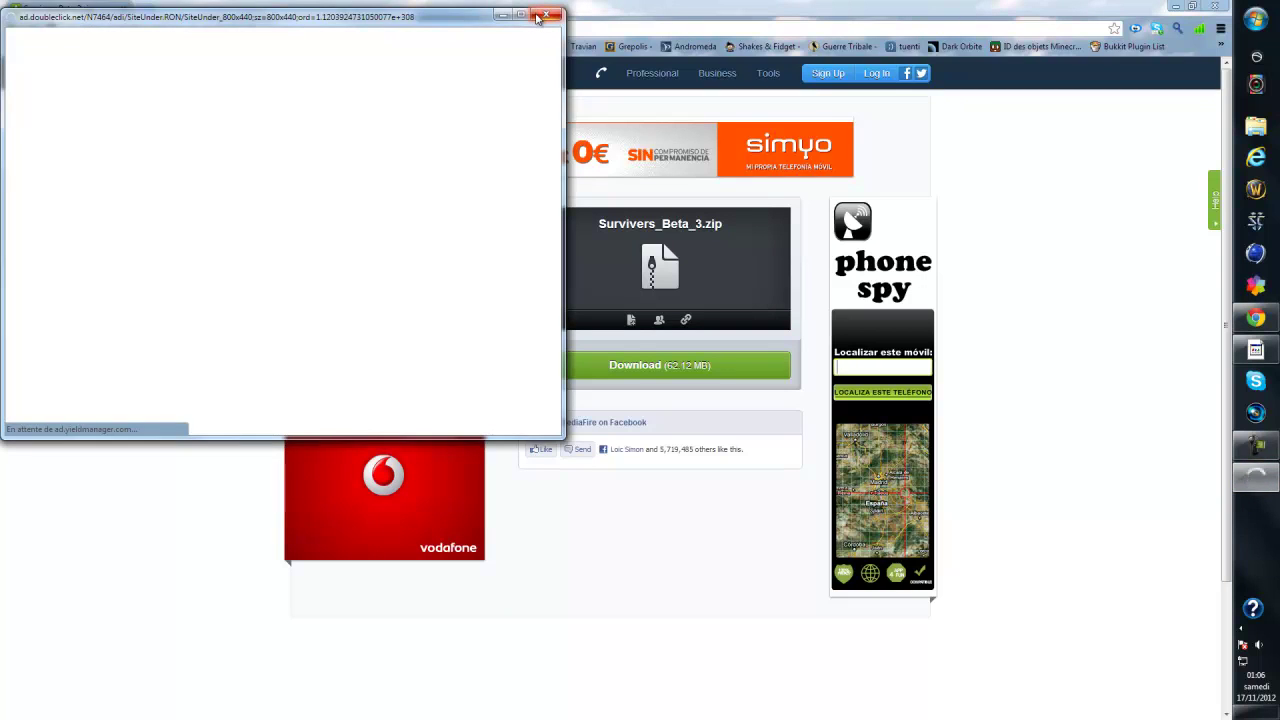
Dismiss the ad, start the Survivers_Beta_3.zip download, cancel it with Annuler, and close Chrome.
click(541, 16)
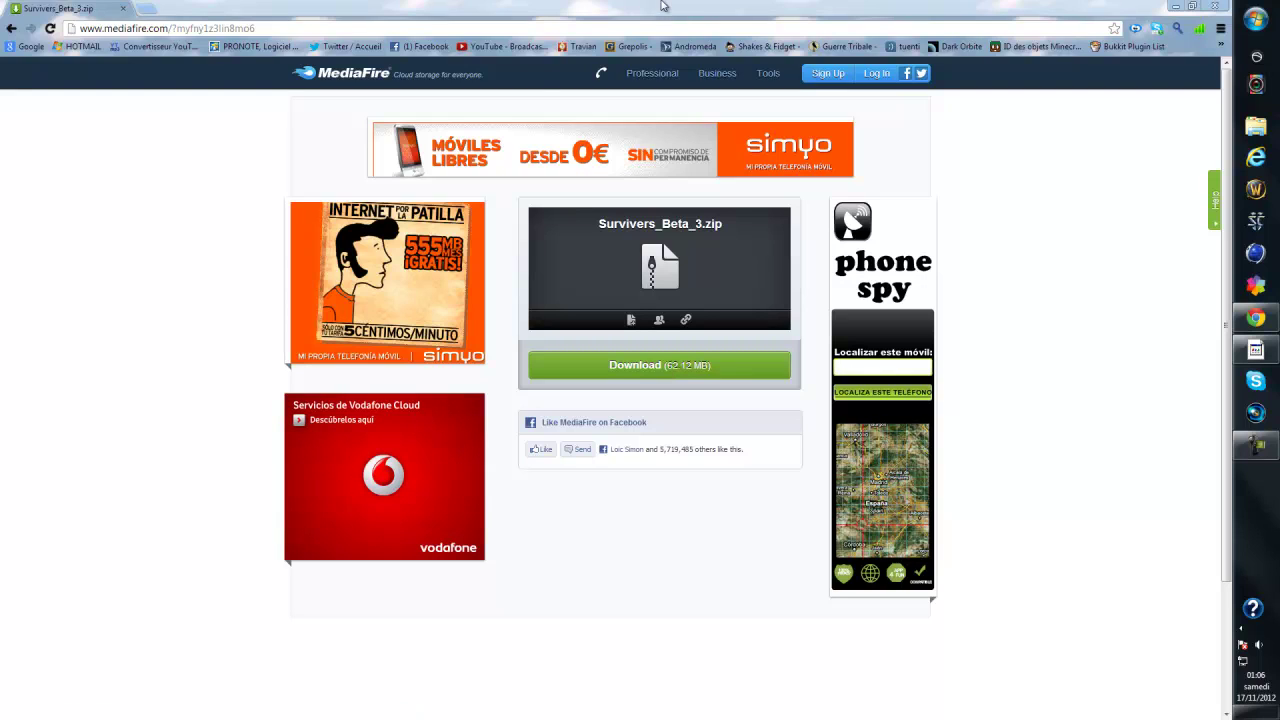
click(647, 366)
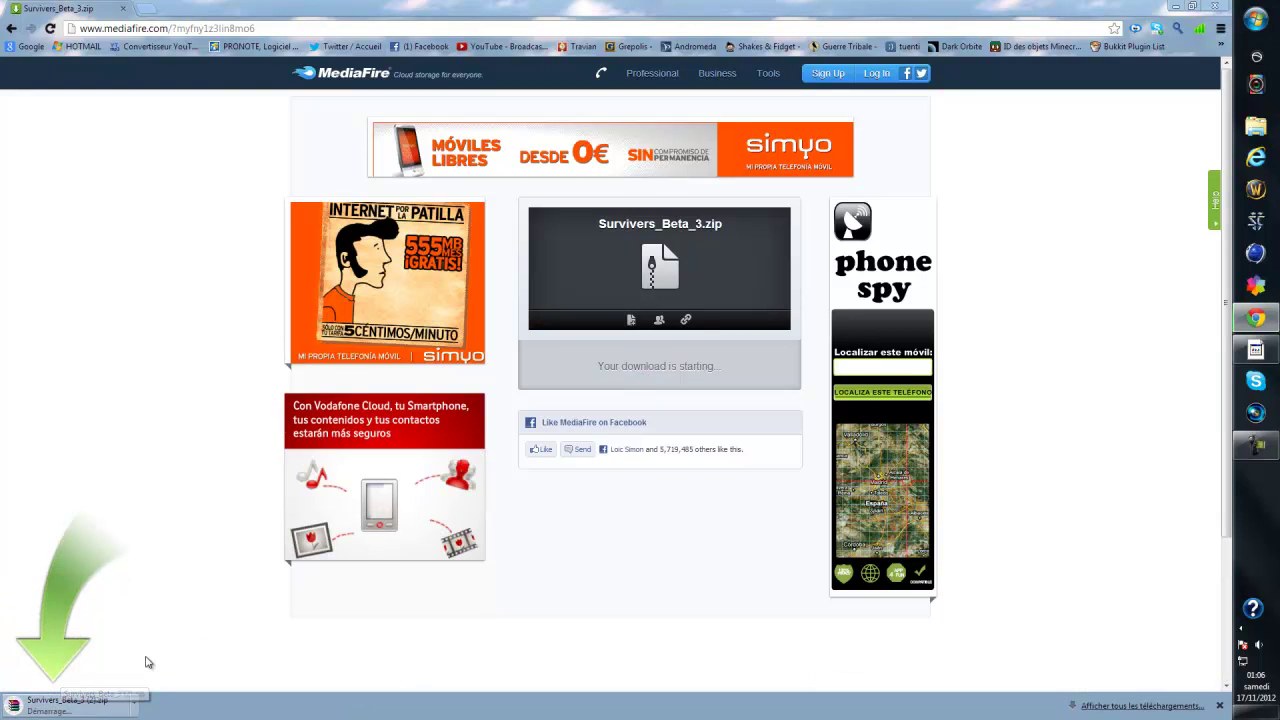
click(134, 702)
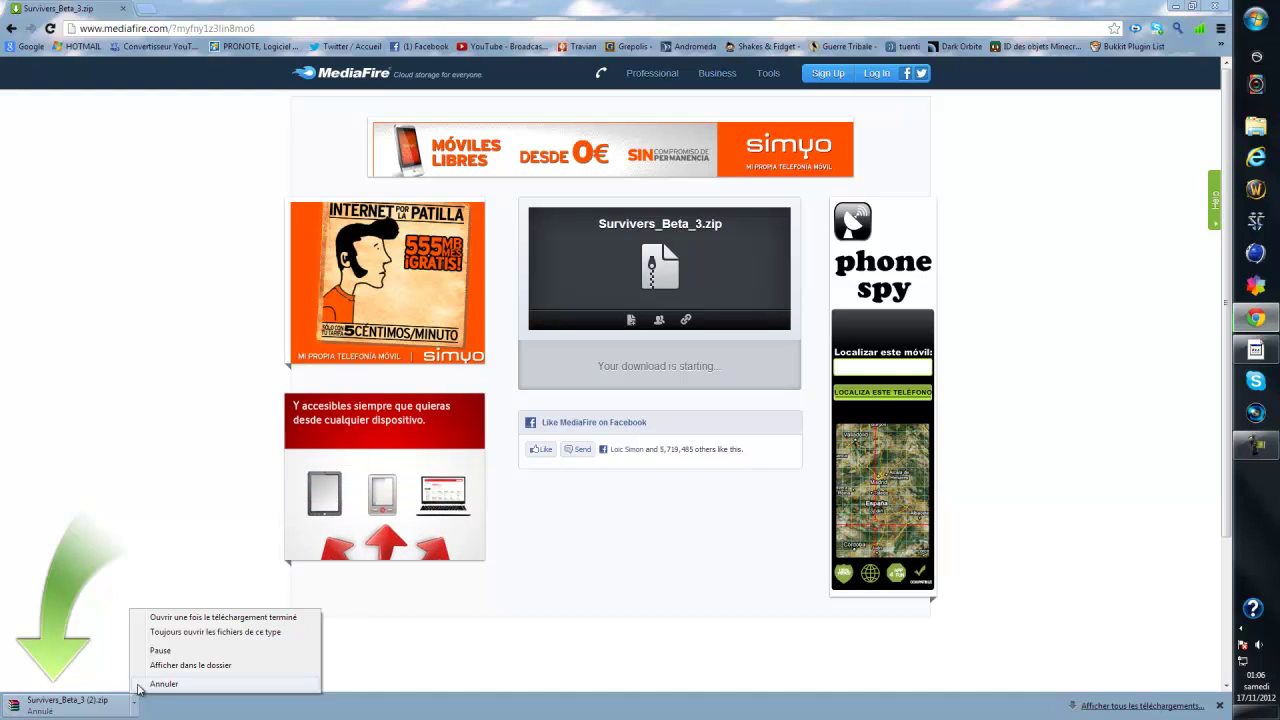
click(139, 686)
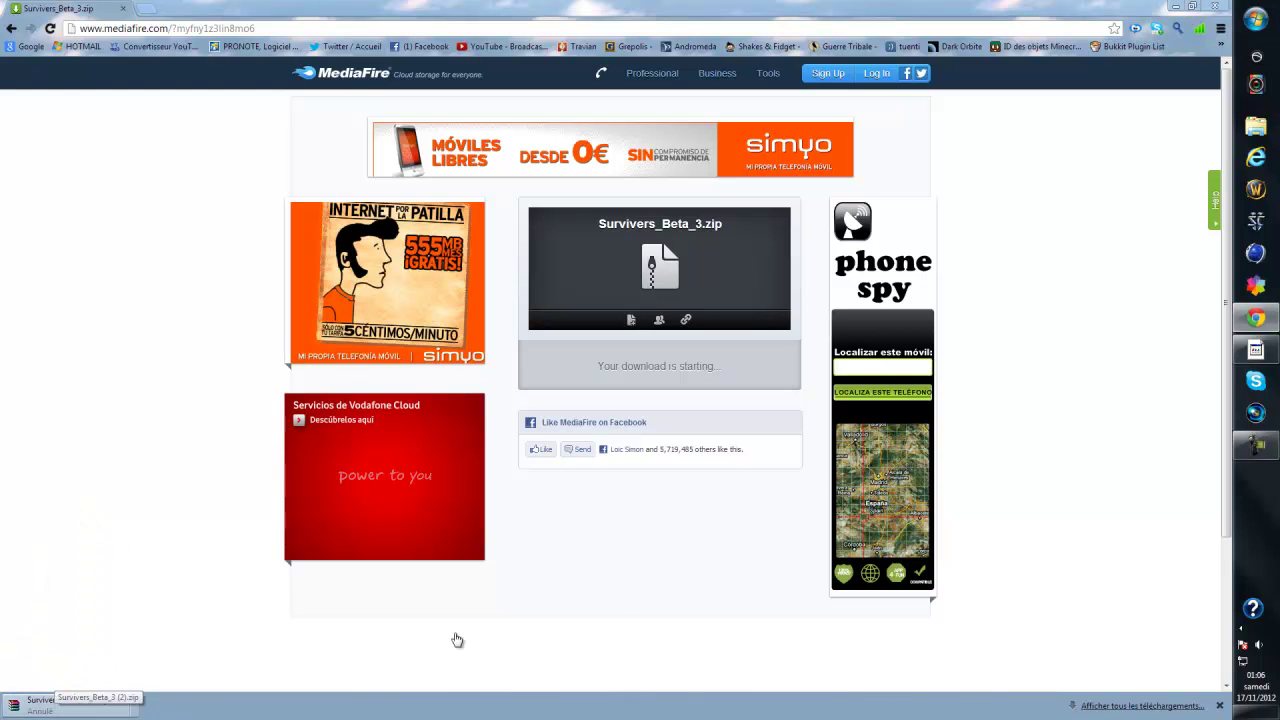
click(1215, 7)
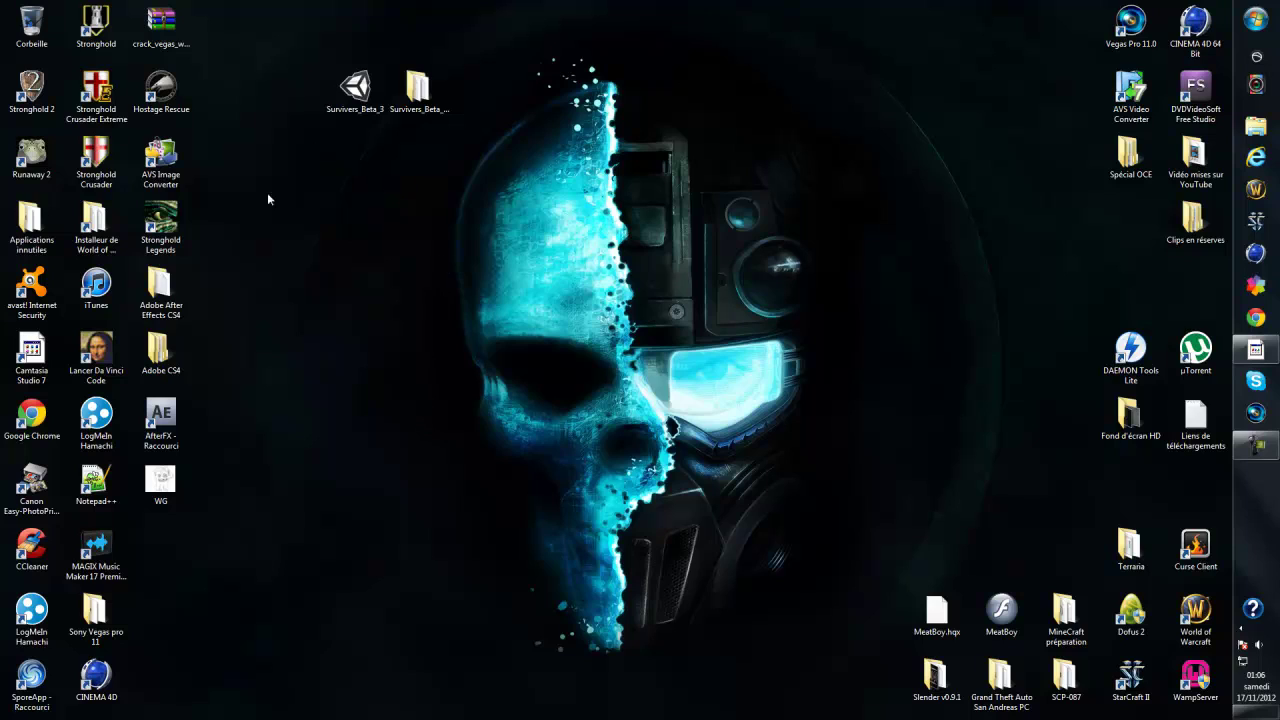
Drag the crack_vegas_warriors archive from the top row down beside MAGIX Music Maker.
drag(160, 480, 128, 457)
click(151, 12)
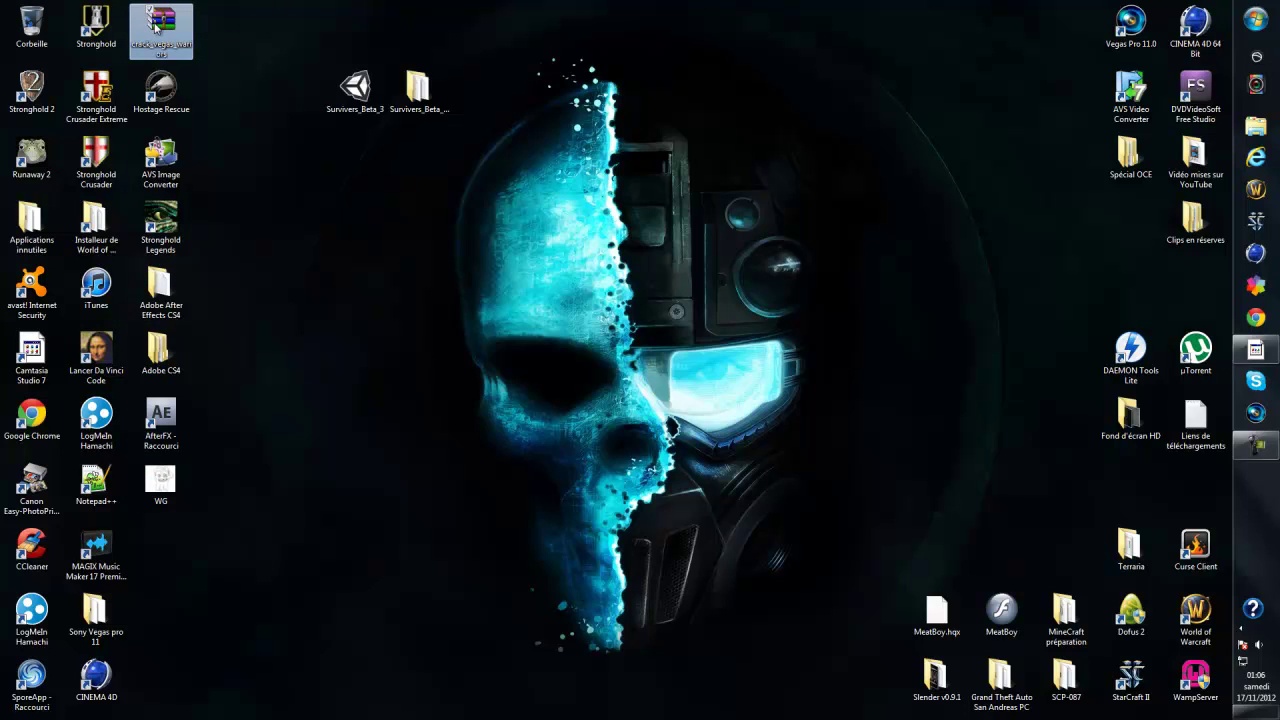
drag(190, 40, 428, 494)
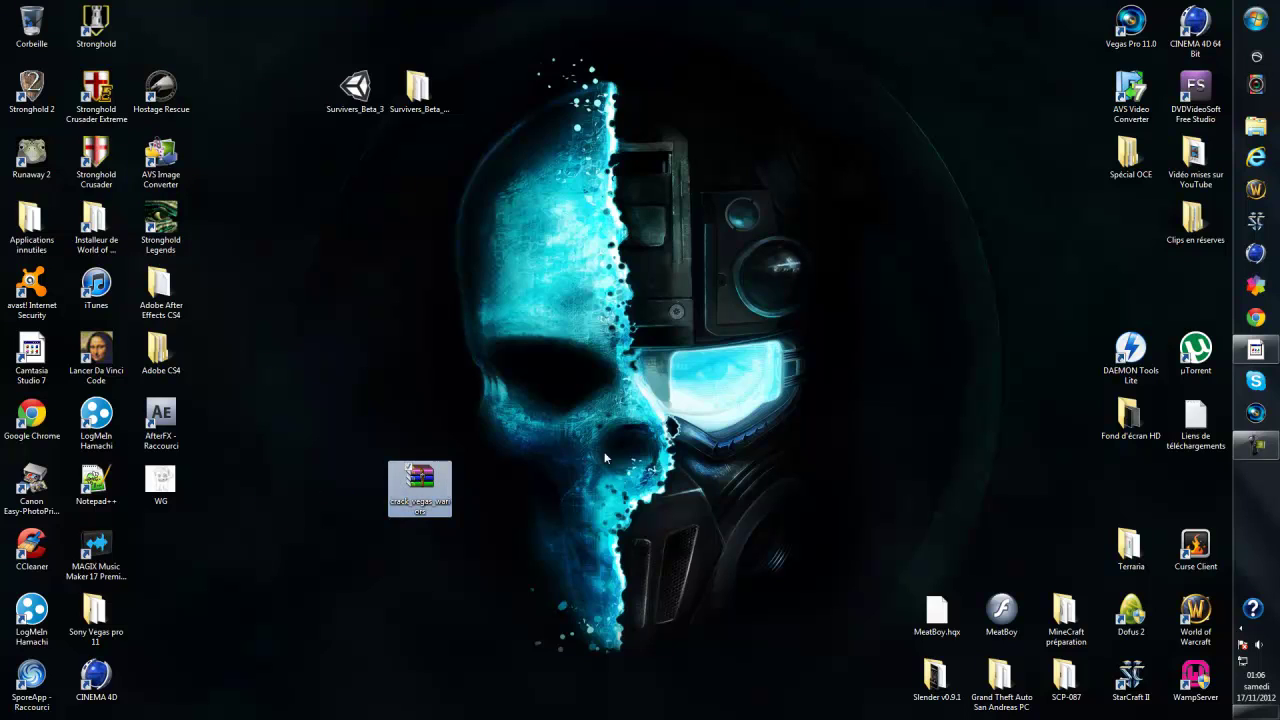
drag(638, 336, 265, 558)
drag(344, 365, 496, 567)
drag(407, 503, 150, 565)
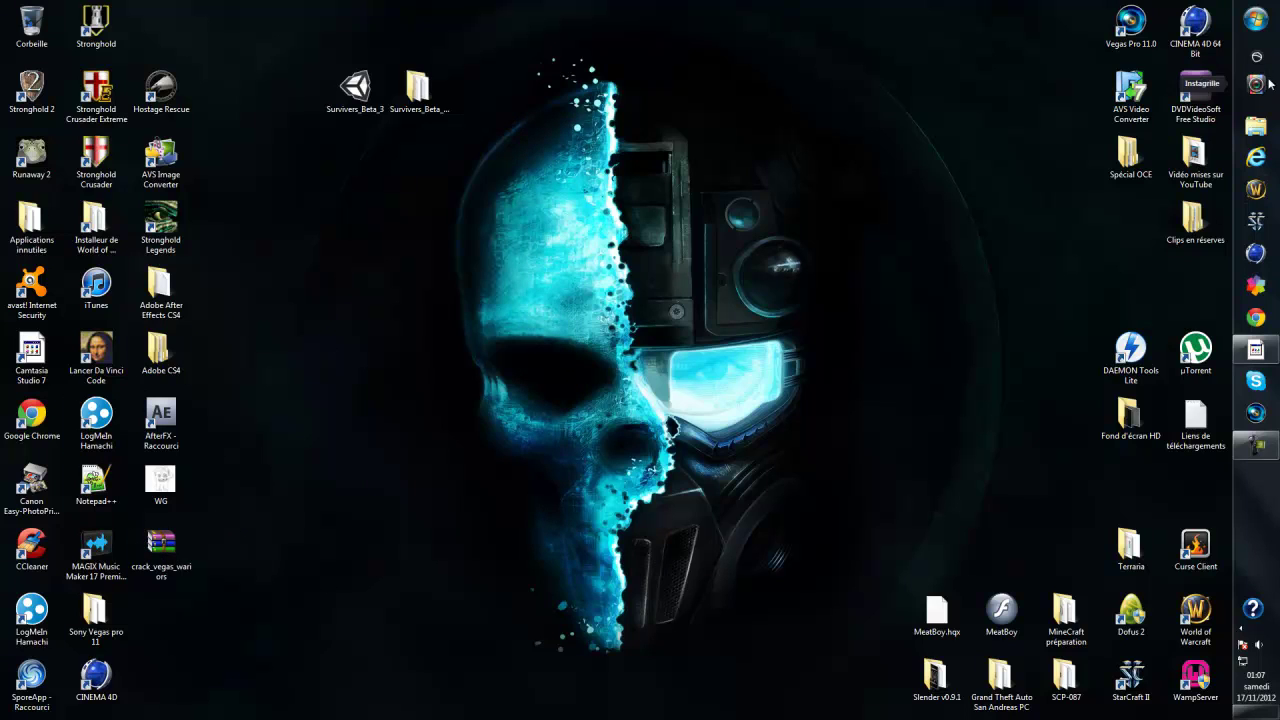
key(super)
key(super)
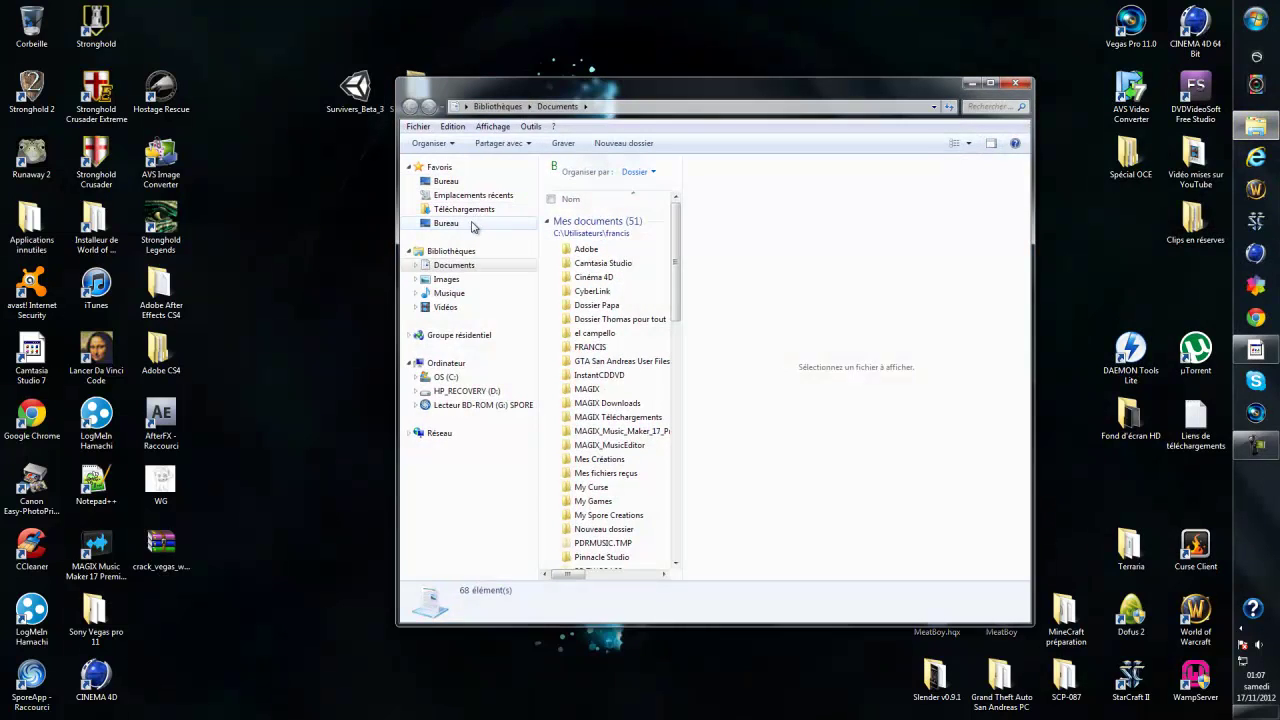
Briefly view the Desktop folder, then extract the crack_vegas_warriors archive here with Extraire ici.
click(443, 222)
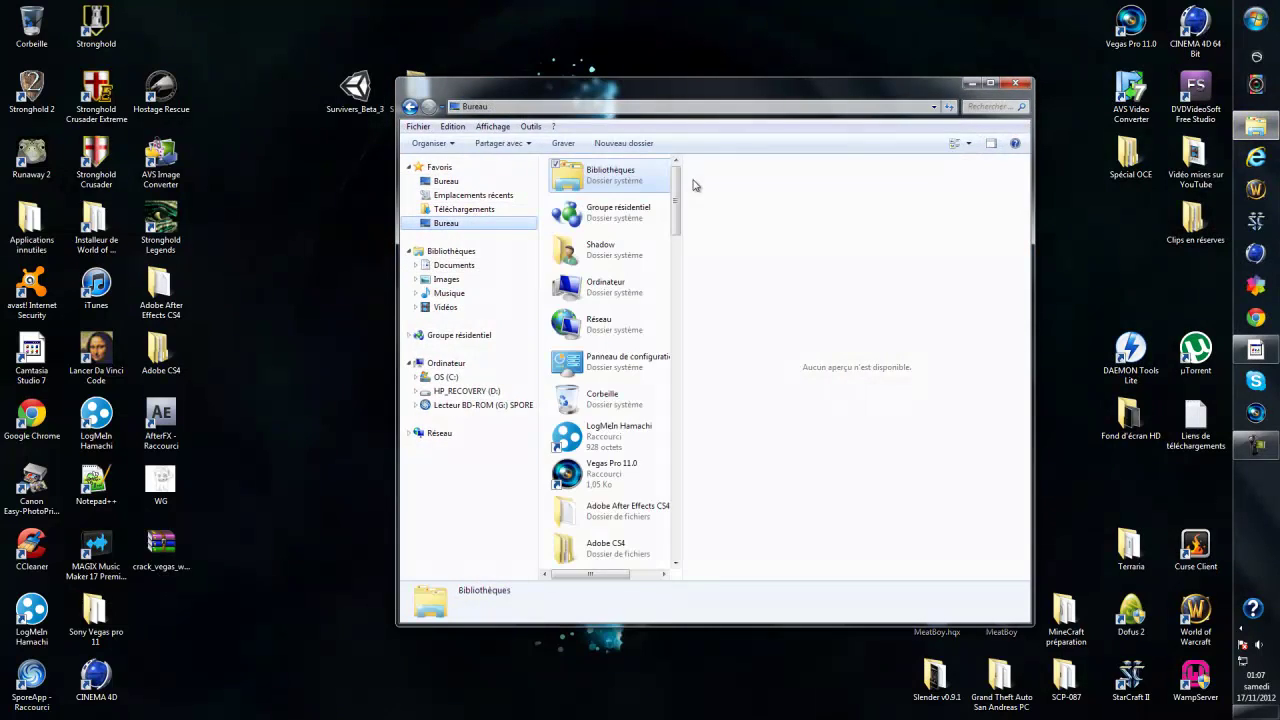
drag(673, 204, 658, 524)
scroll(620, 450, up, 5)
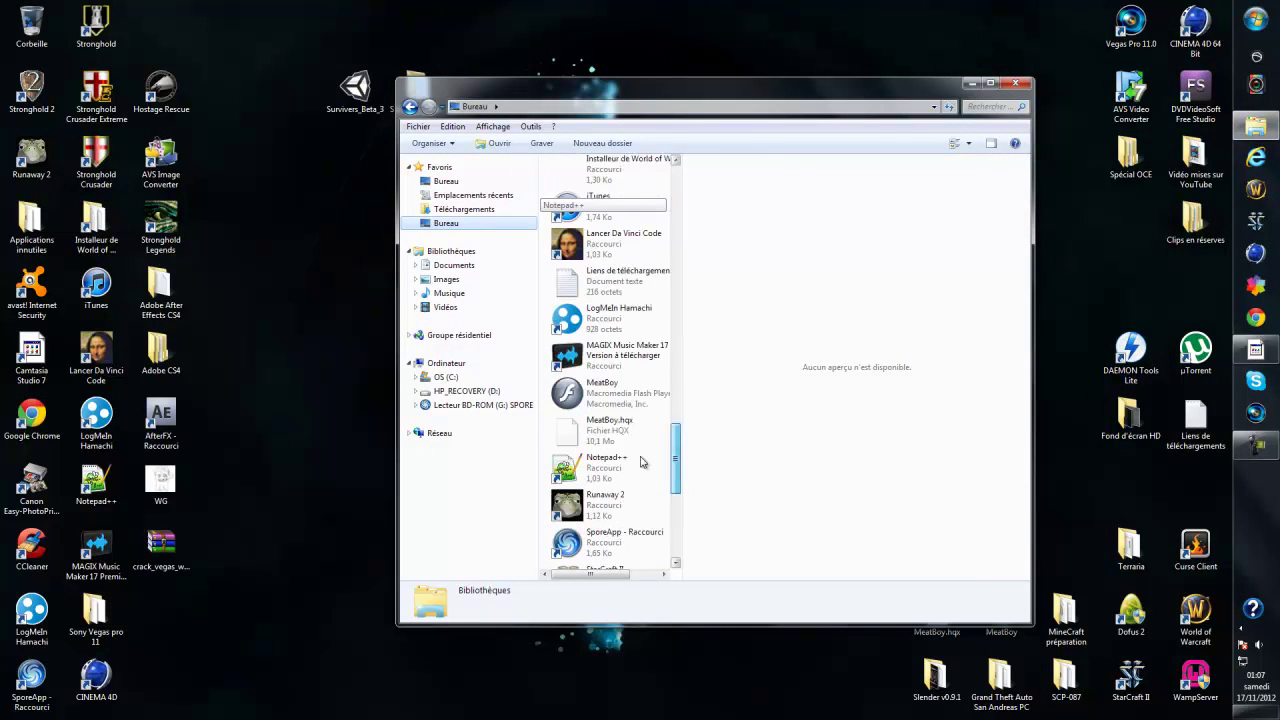
click(1015, 83)
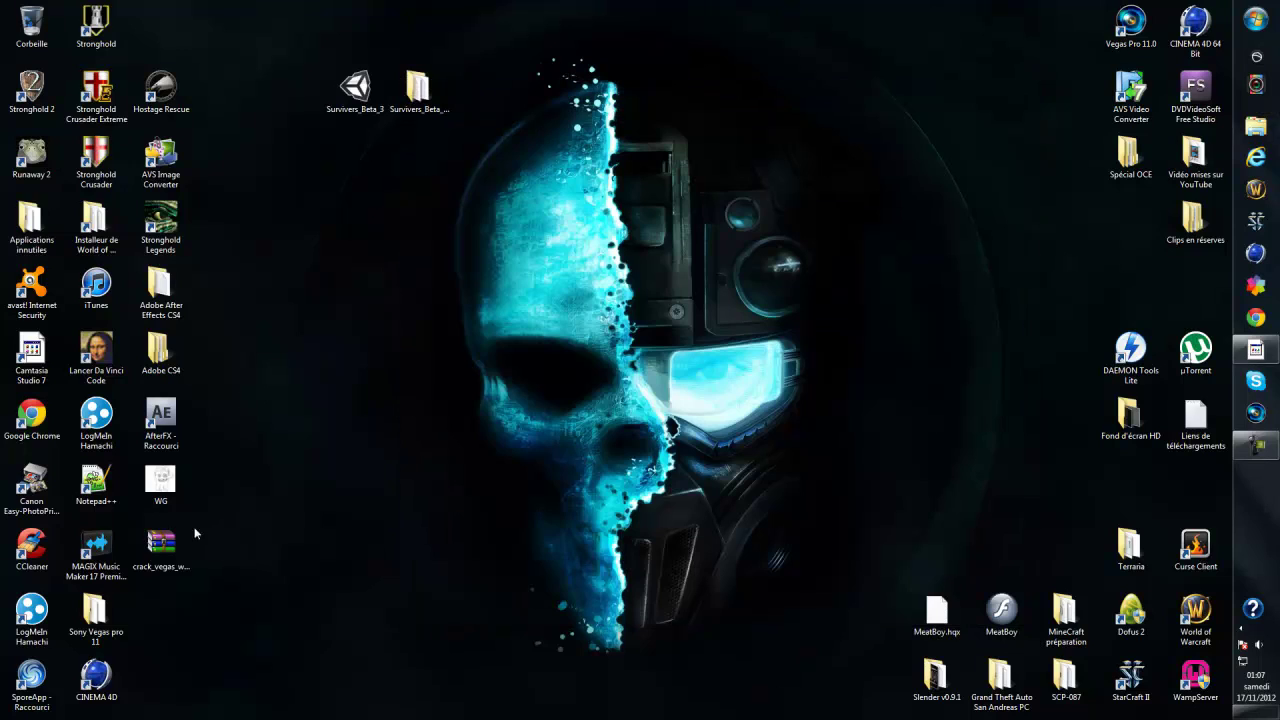
right_click(162, 544)
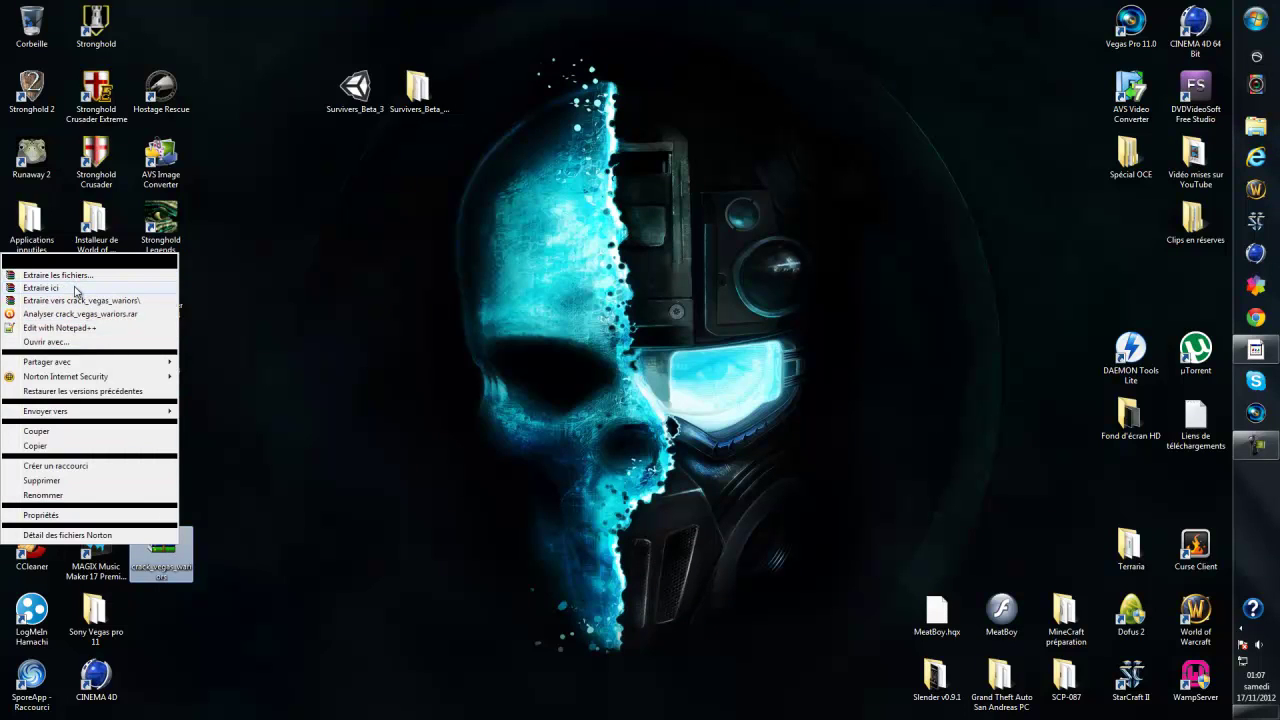
click(41, 288)
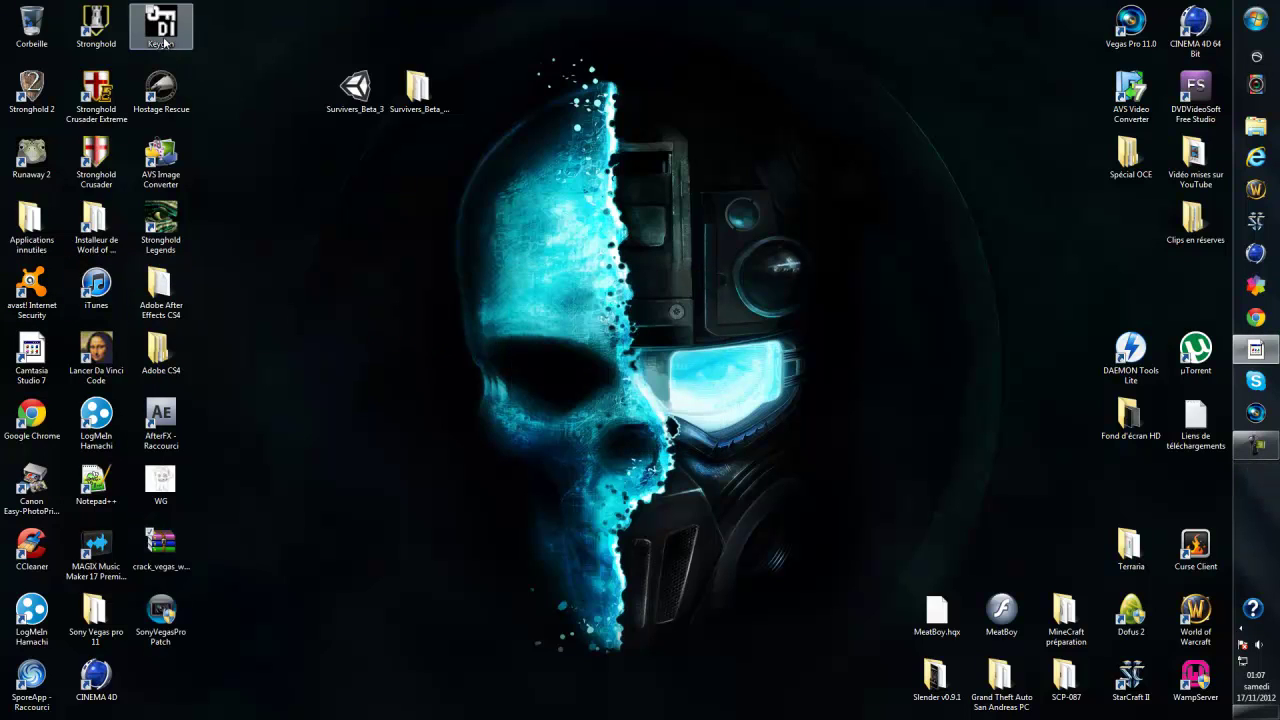
Delete the extracted Keygen and SonyVegasPro Patch, confirming Oui, and move the archive beside Stronghold.
click(166, 42)
key(Delete)
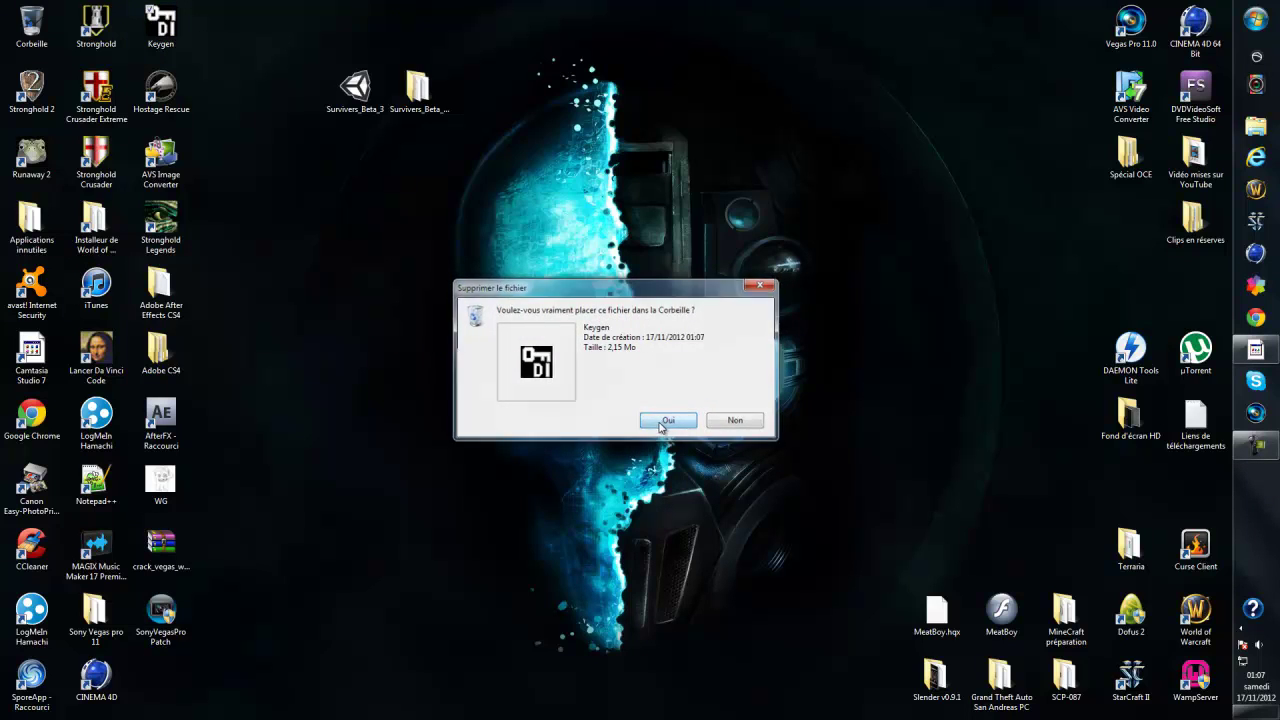
click(666, 421)
key(Delete)
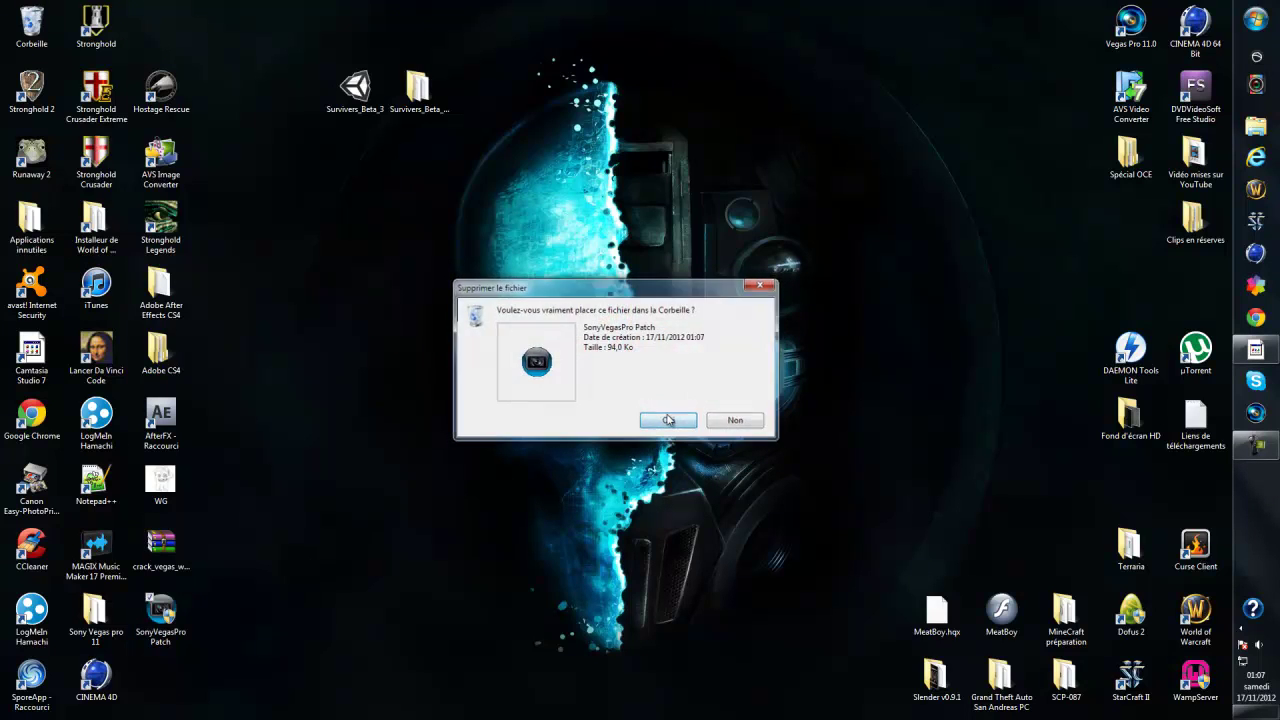
click(668, 420)
drag(282, 126, 162, 40)
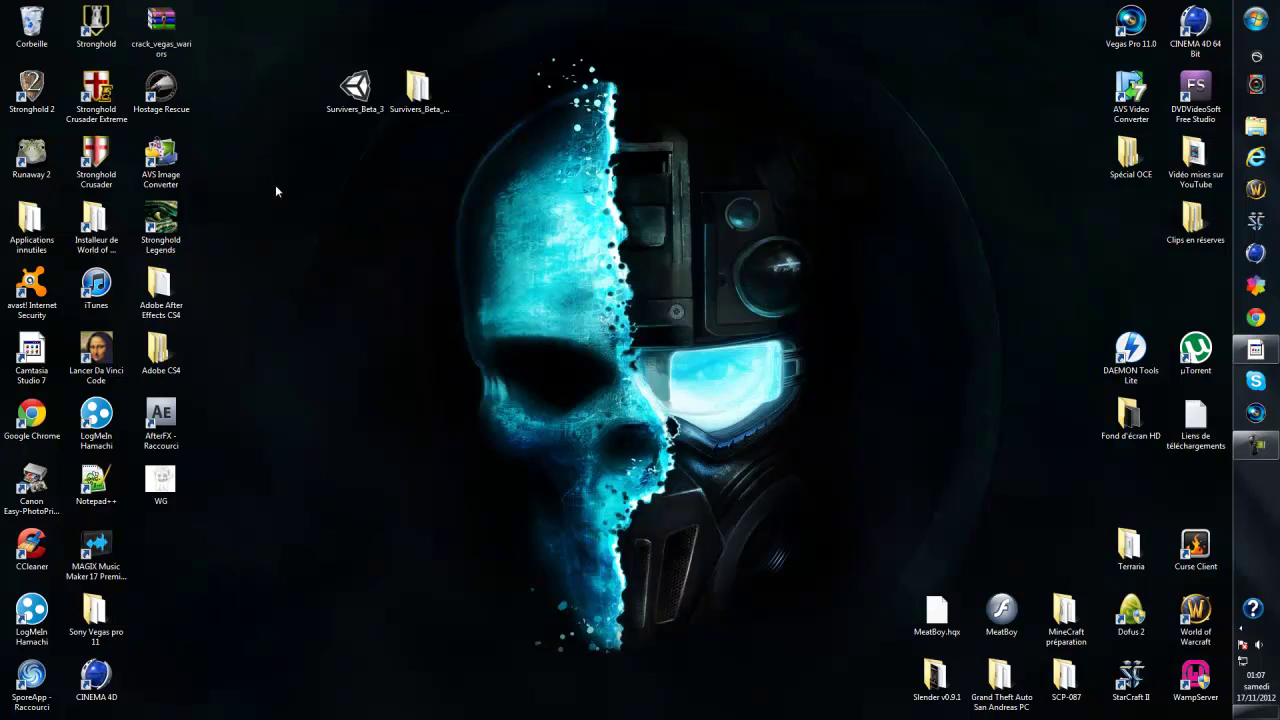
drag(298, 50, 498, 118)
Move the Survivers_Beta_3 game and data folder together into the middle of the desktop.
drag(372, 78, 229, 505)
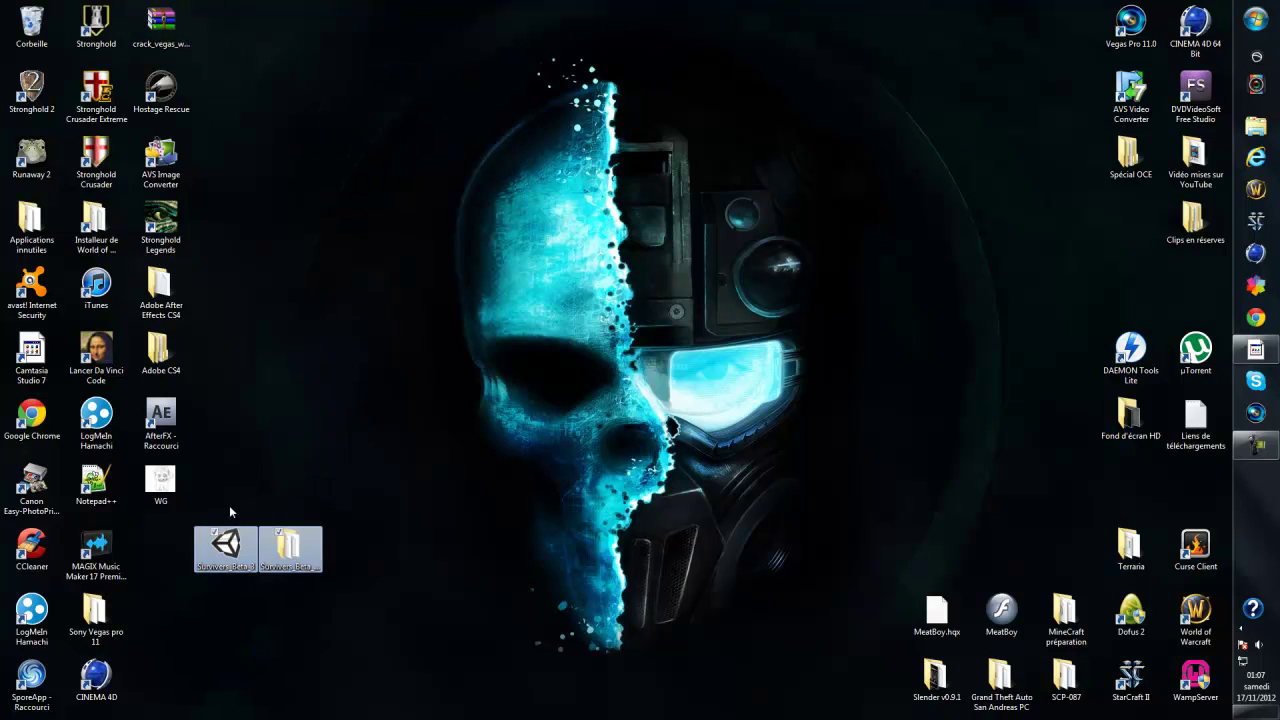
click(223, 506)
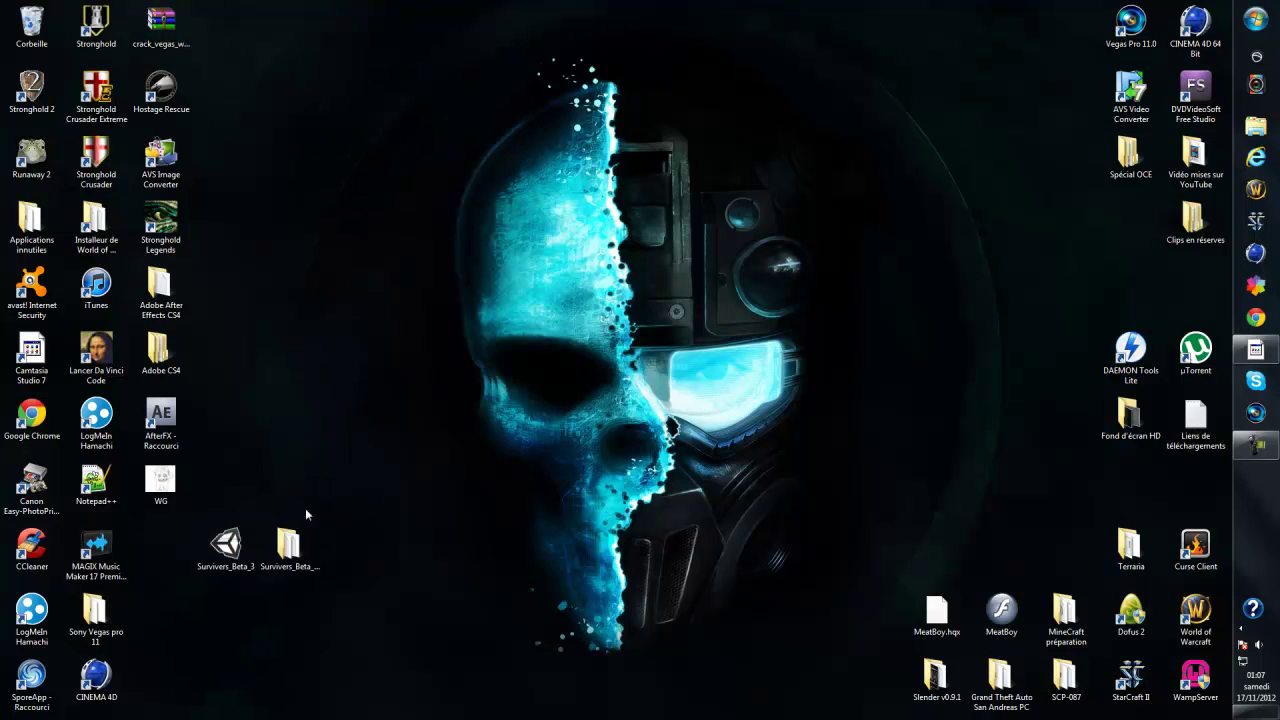
drag(300, 548, 1027, 565)
click(485, 470)
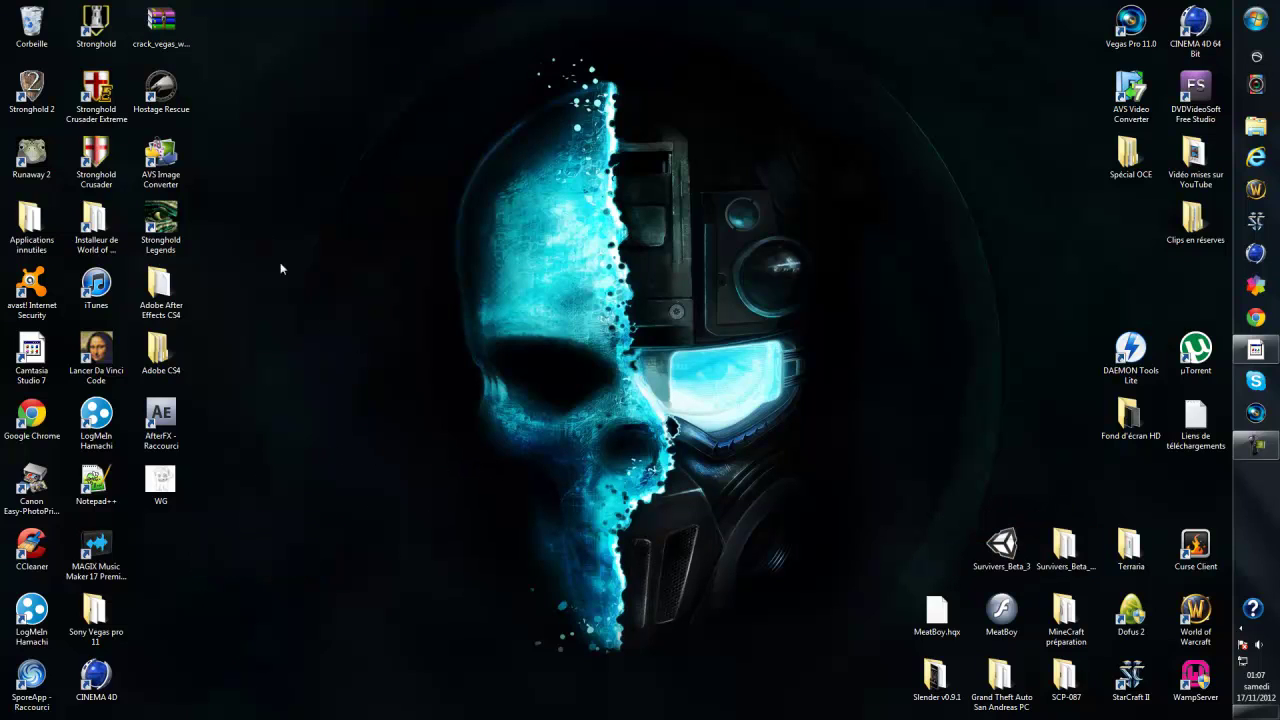
drag(958, 472, 1063, 571)
drag(1040, 558, 524, 493)
click(663, 394)
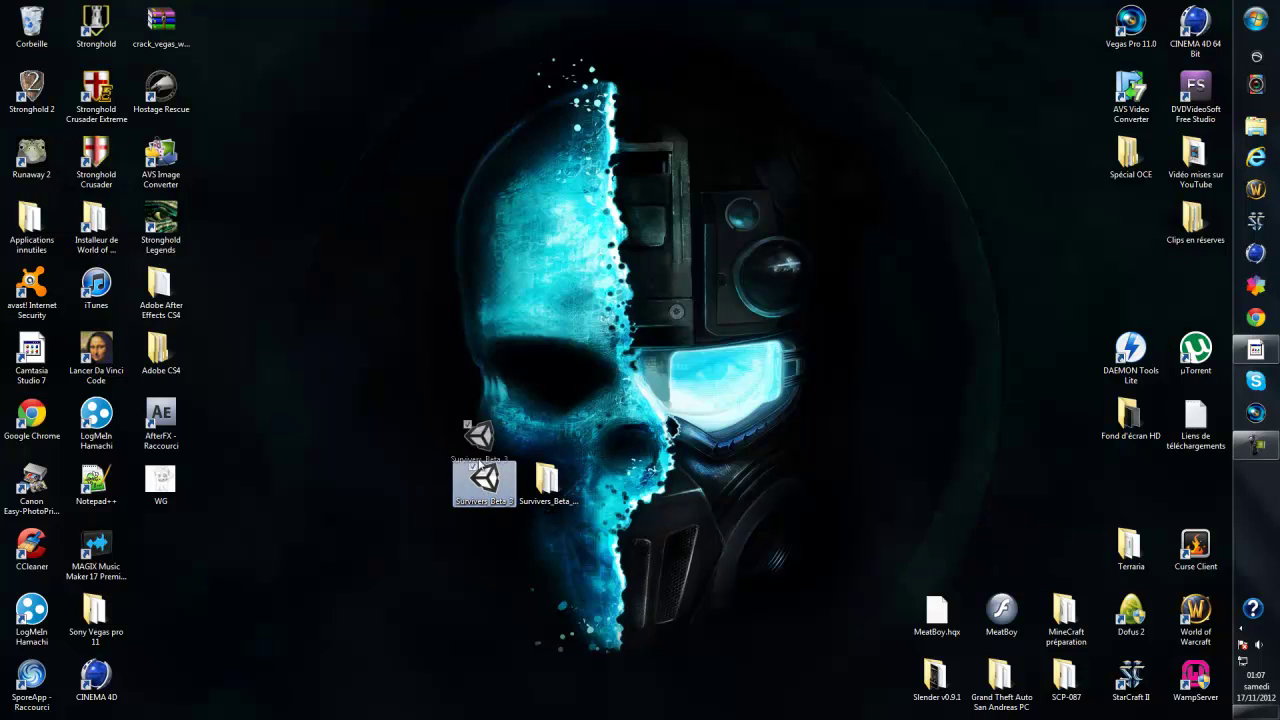
Open the Survivers_Beta_3_Data folder, select its seven items, and close the window.
double_click(547, 482)
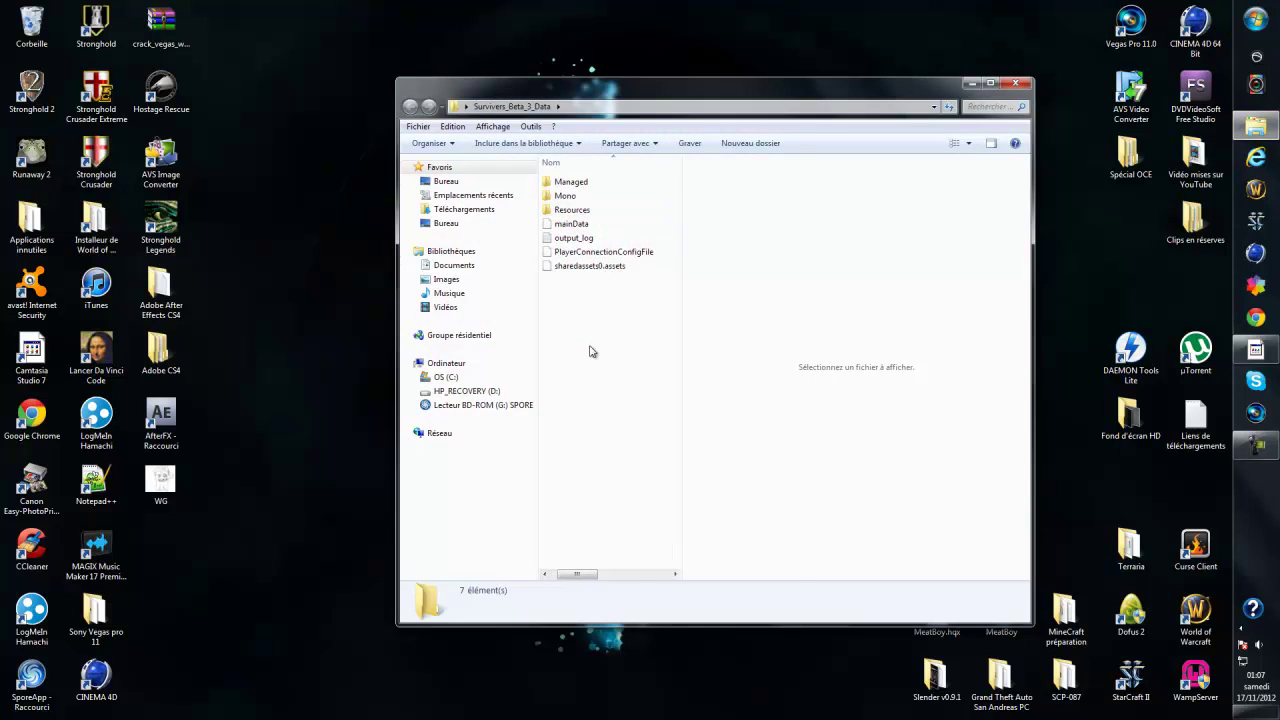
drag(591, 351, 591, 166)
click(1016, 87)
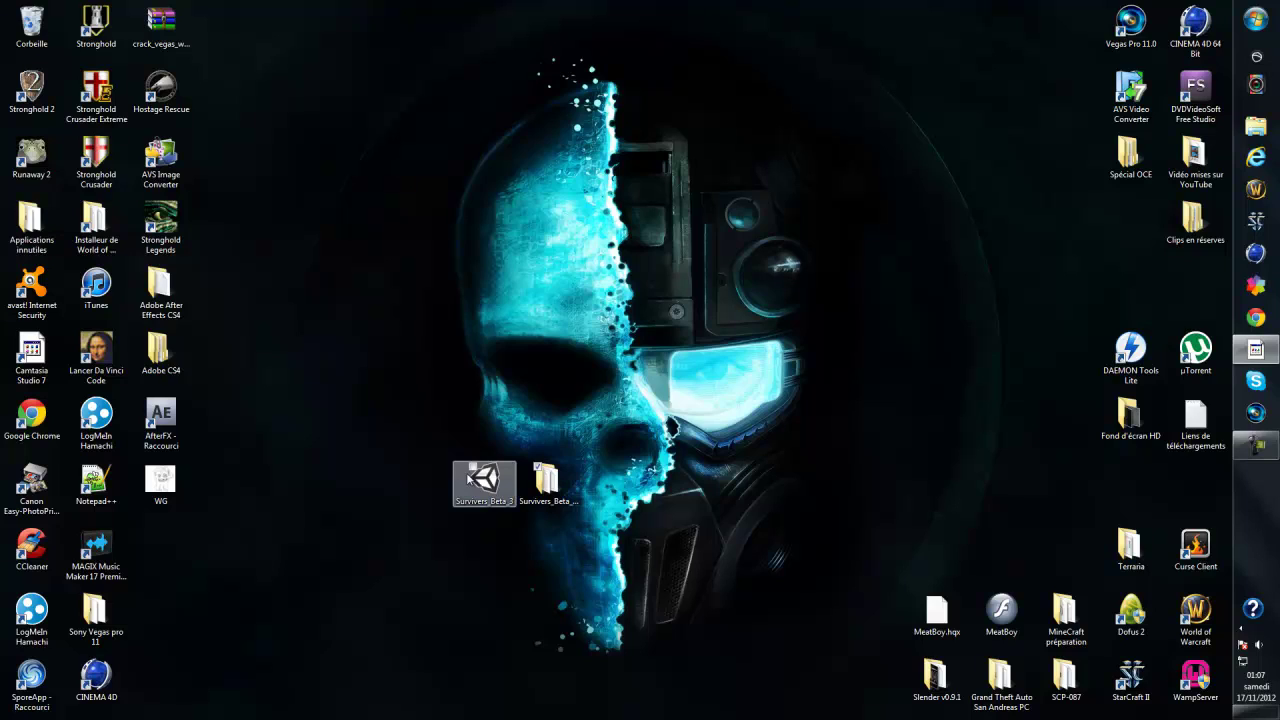
drag(588, 395, 550, 486)
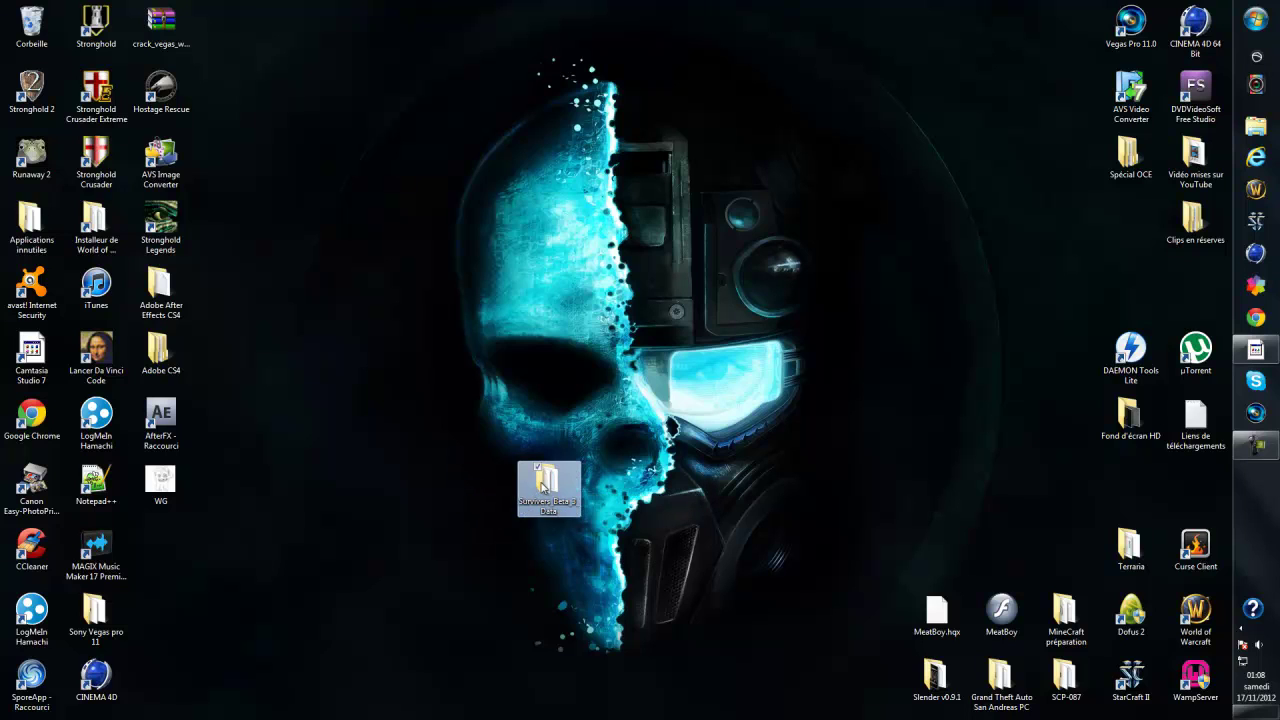
double_click(548, 482)
click(607, 284)
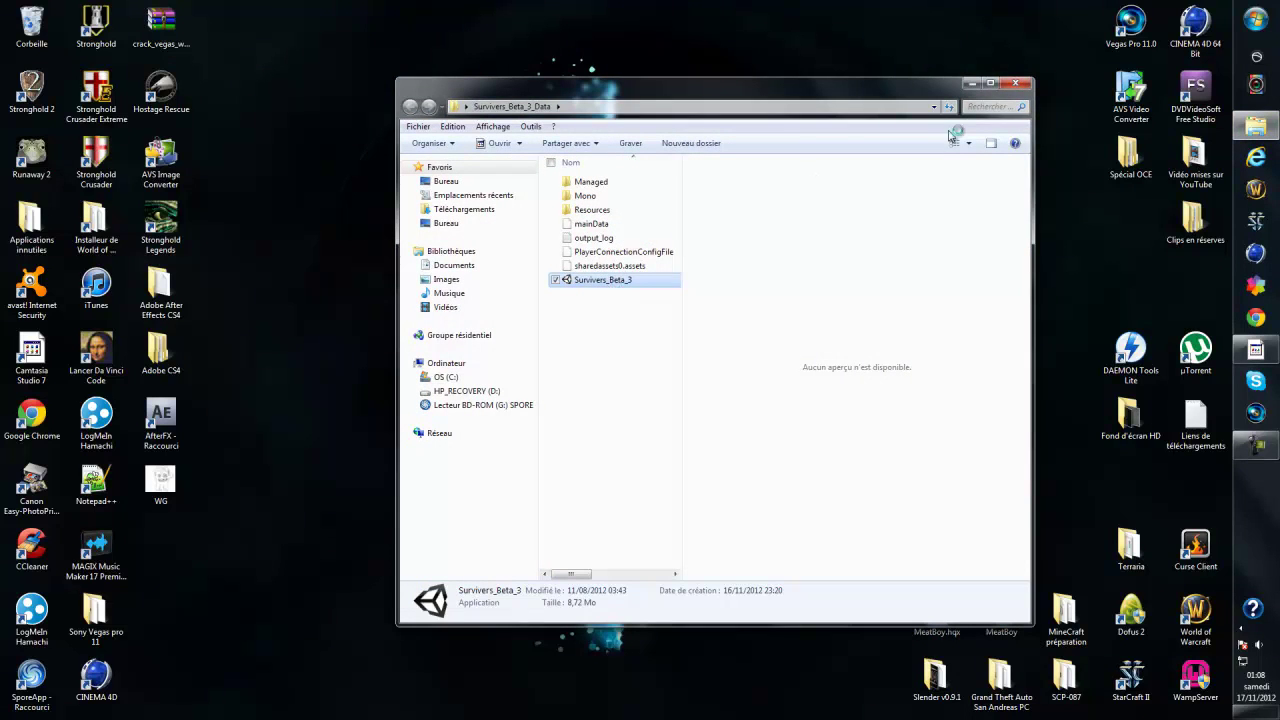
click(642, 426)
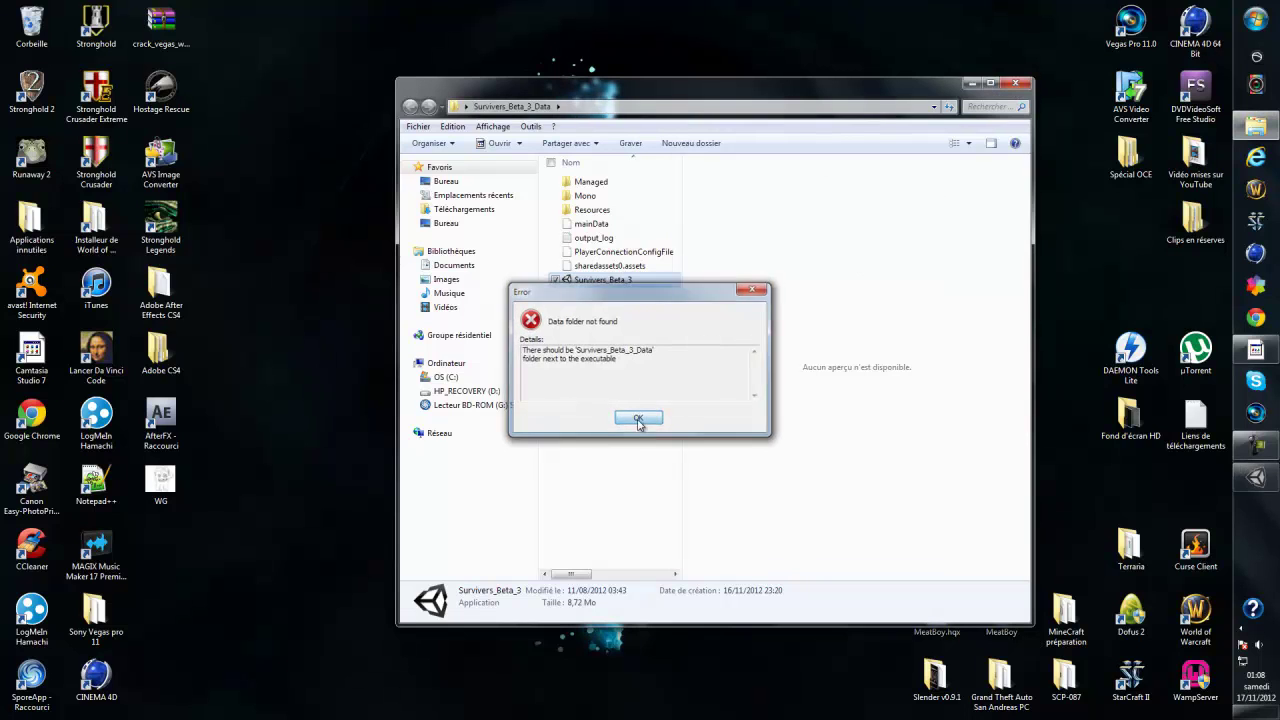
drag(838, 106, 984, 98)
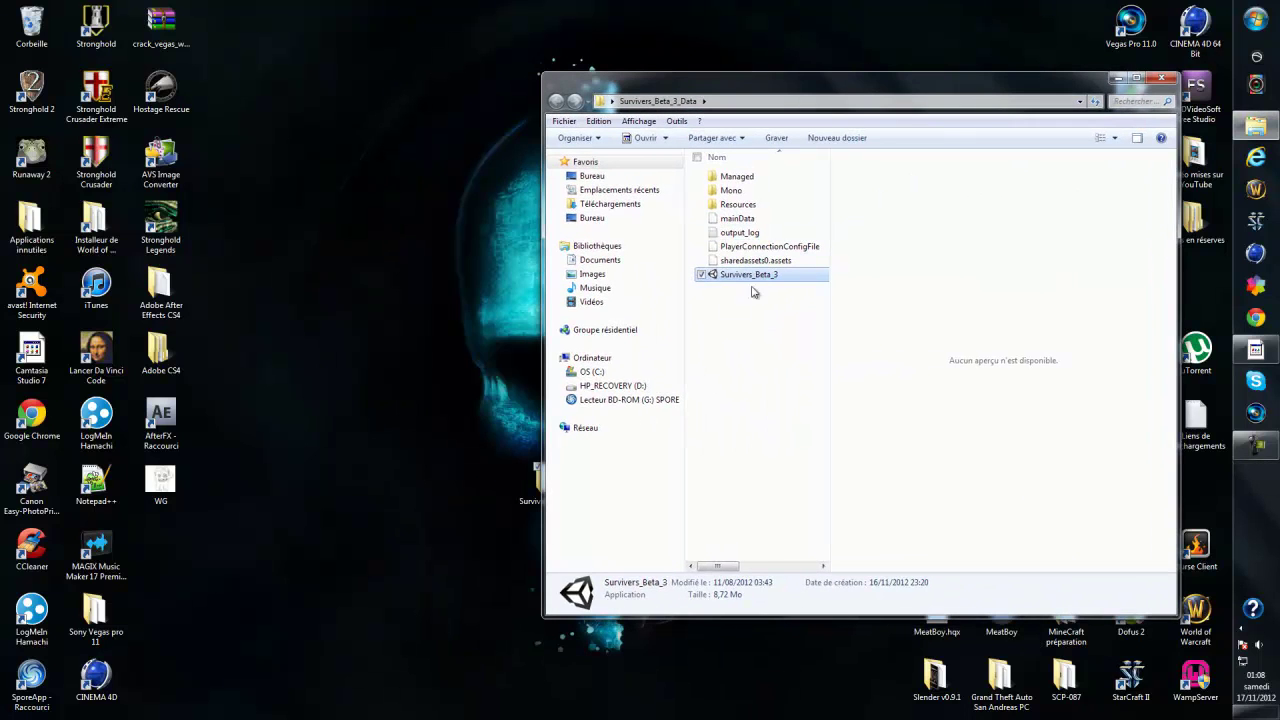
drag(754, 280, 494, 502)
click(1161, 78)
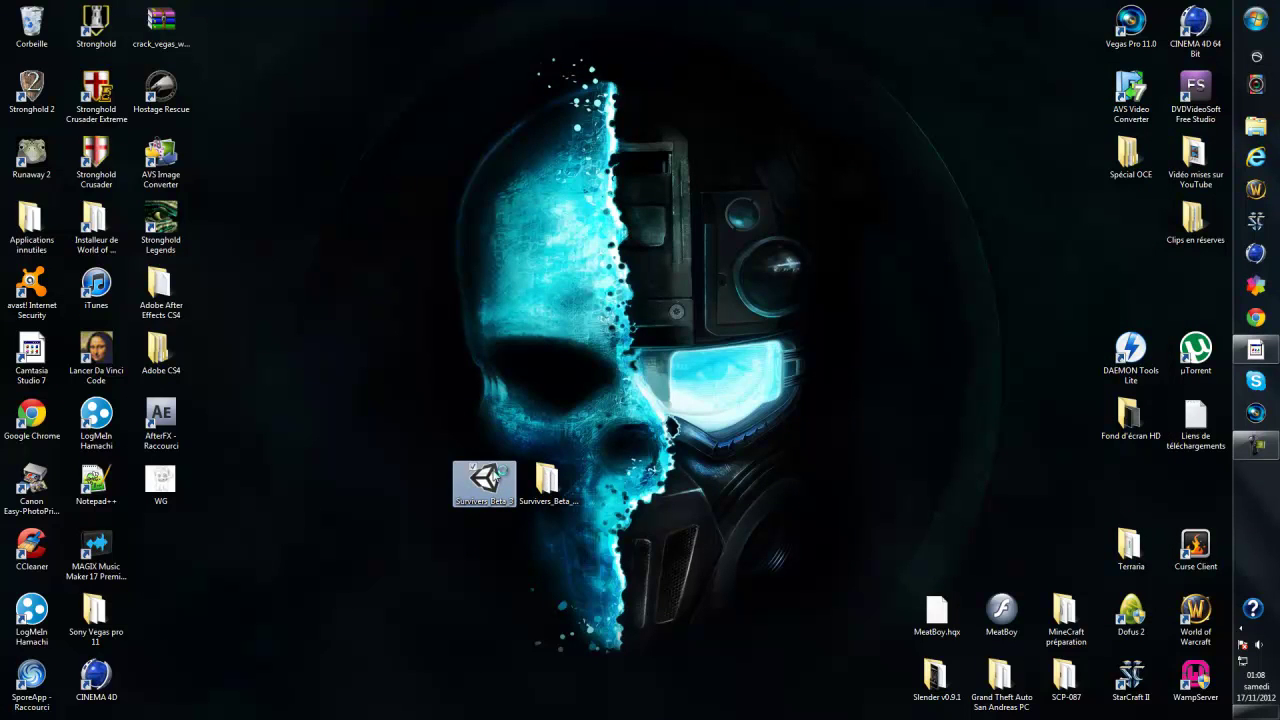
Launch Survivers_Beta_3 windowed at 1280 x 1024 with Fantastic quality, then start LogMeIn Hamachi.
double_click(484, 480)
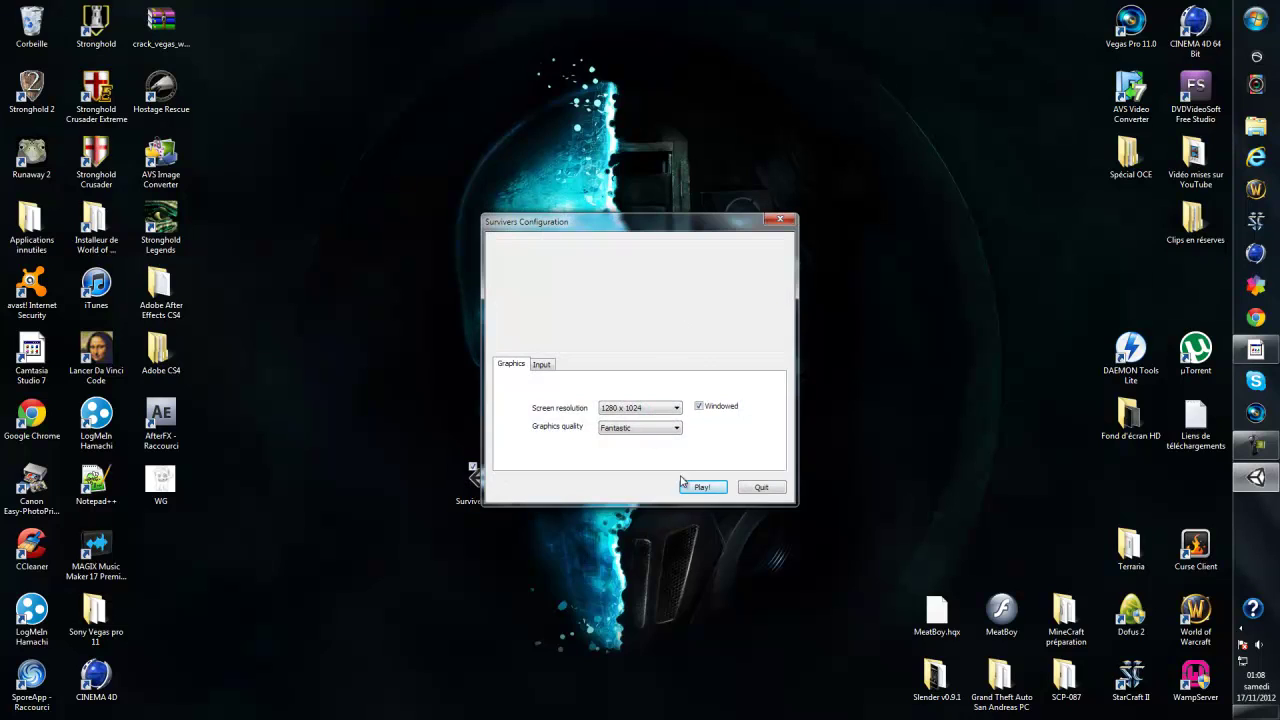
click(701, 487)
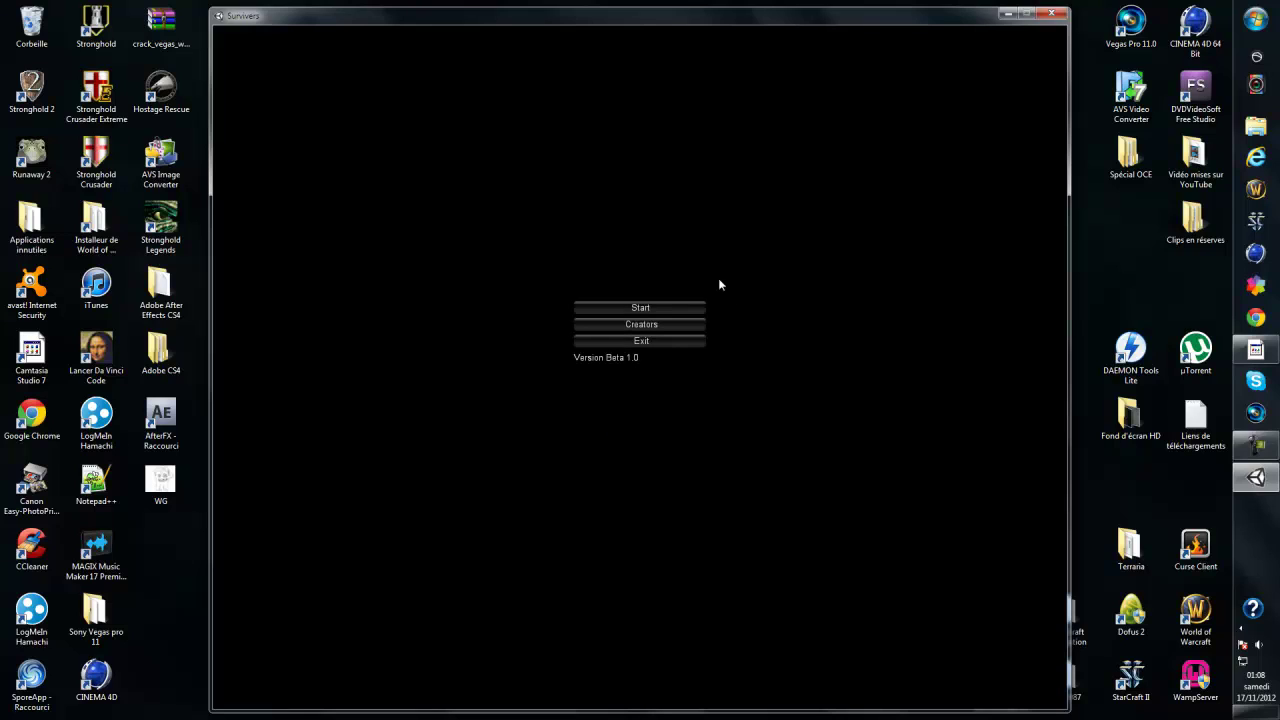
double_click(33, 617)
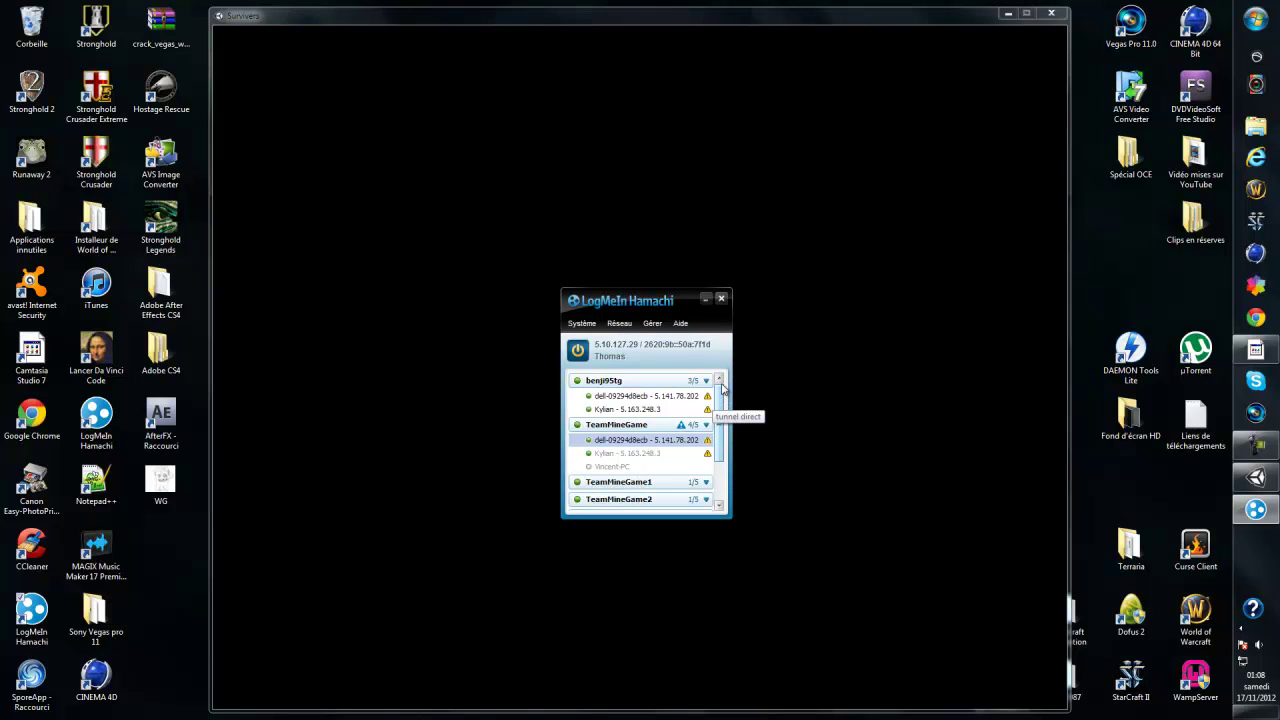
drag(659, 313, 659, 237)
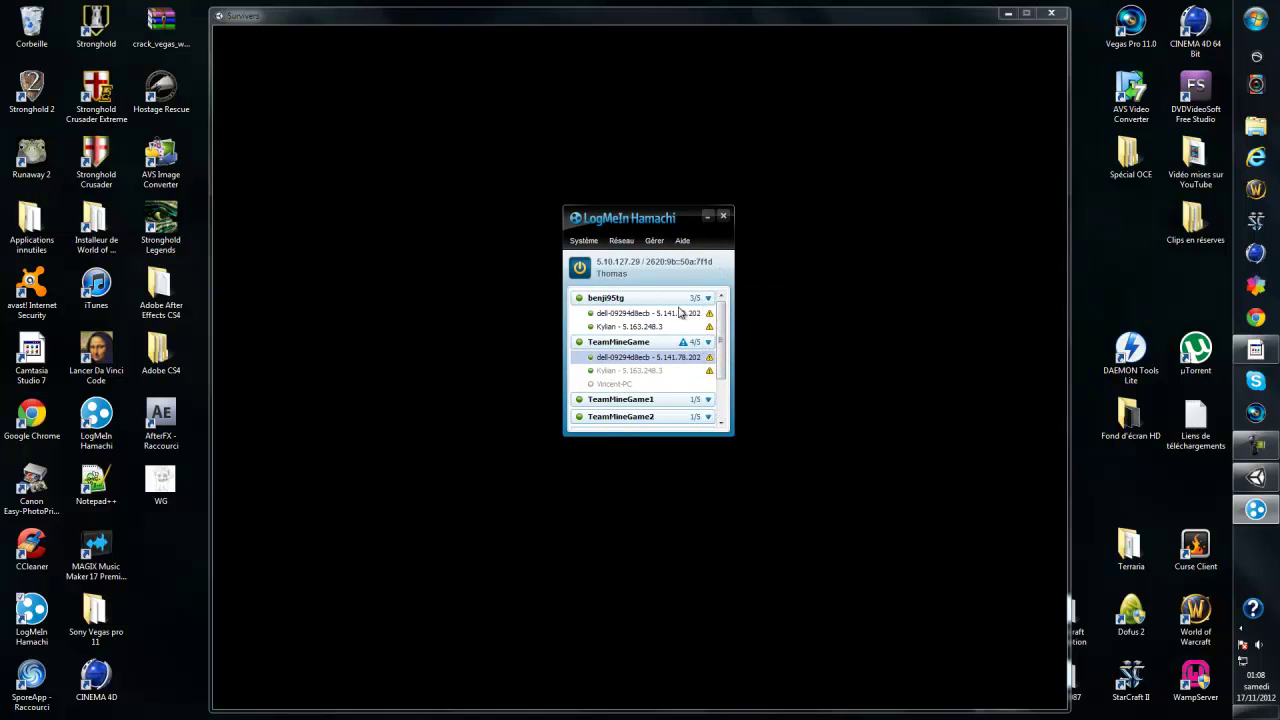
scroll(719, 318, down, 3)
scroll(719, 318, up, 3)
scroll(719, 318, down, 3)
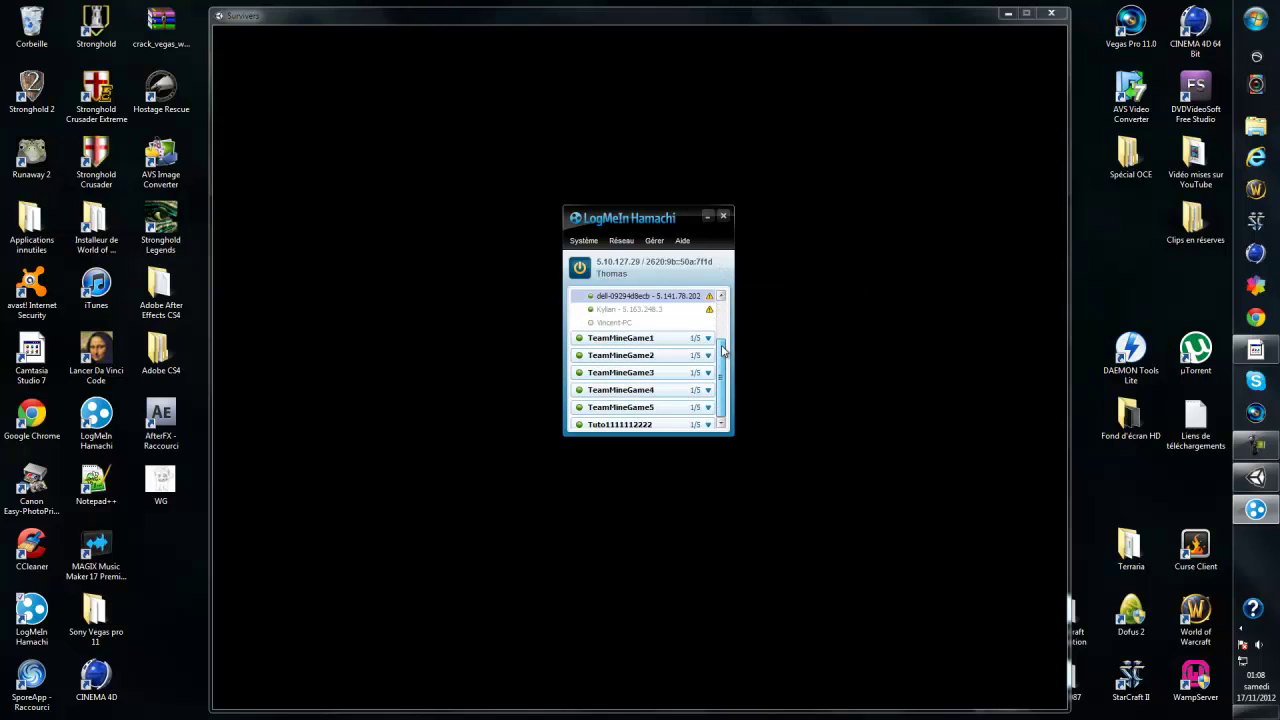
scroll(717, 300, up, 3)
drag(665, 225, 730, 337)
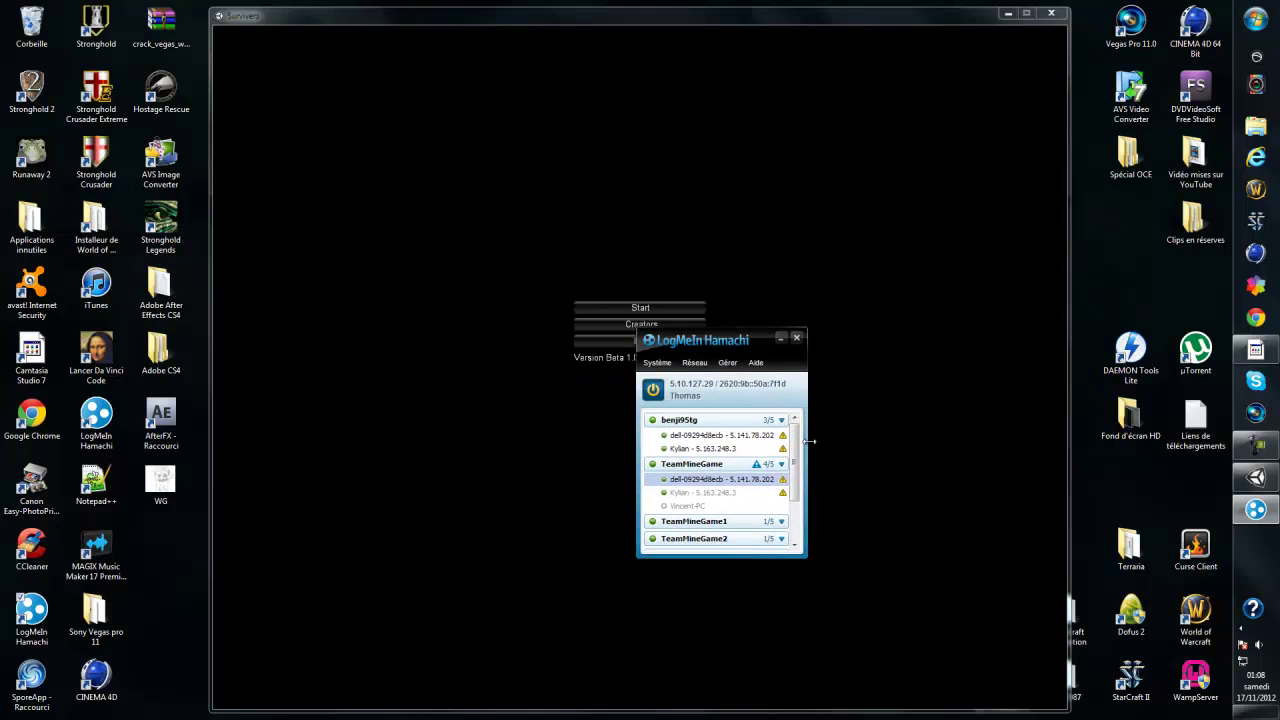
mouse_move(794, 447)
mouse_down()
mouse_move(795, 490)
mouse_move(775, 455)
mouse_up()
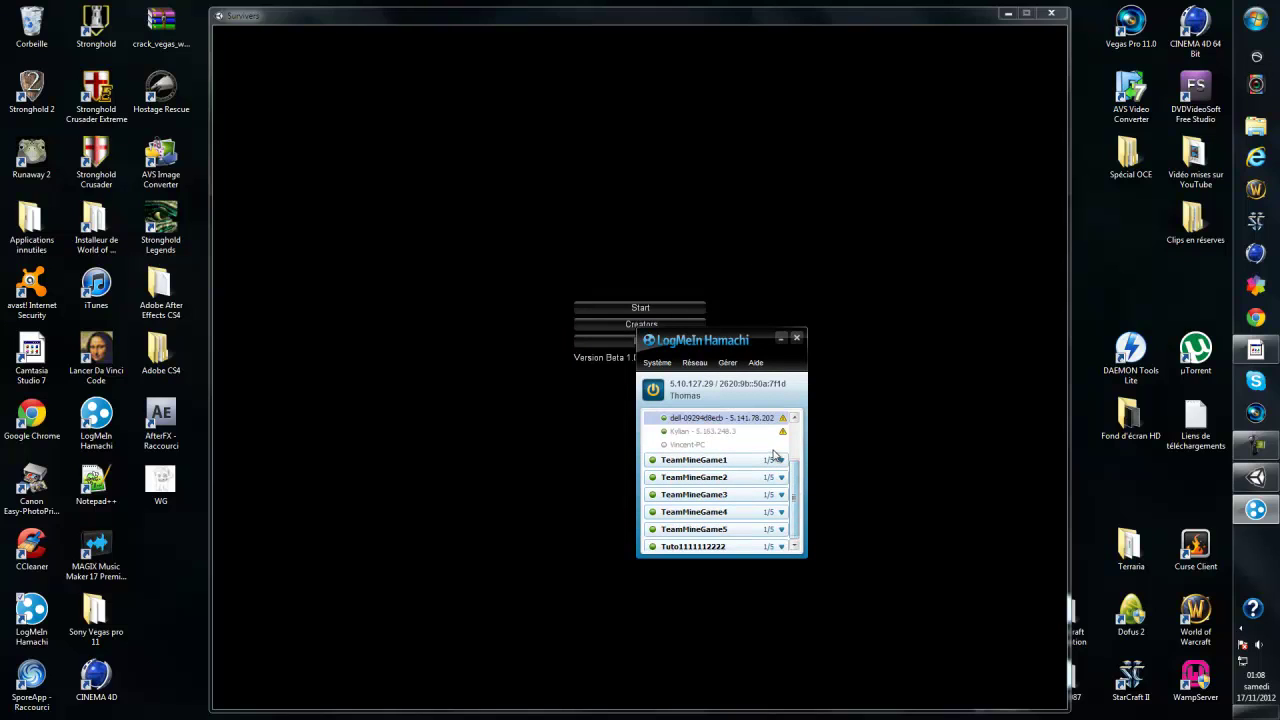
click(699, 554)
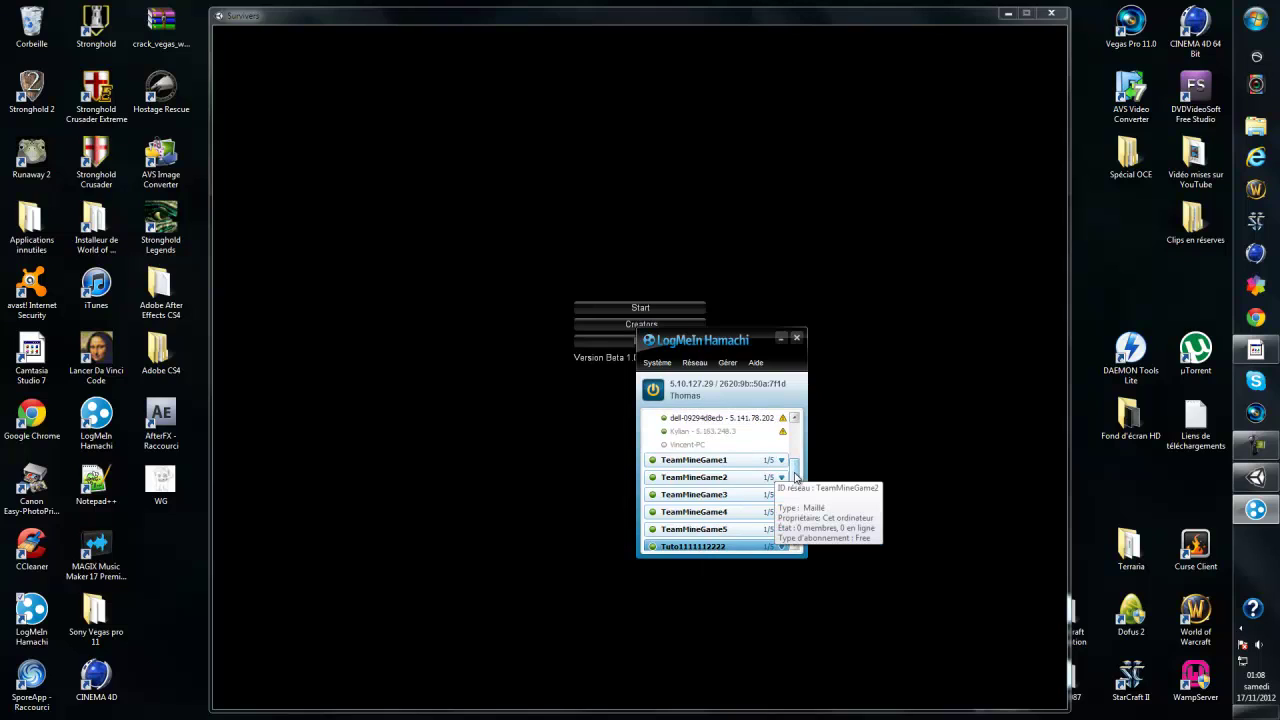
scroll(797, 474, up, 5)
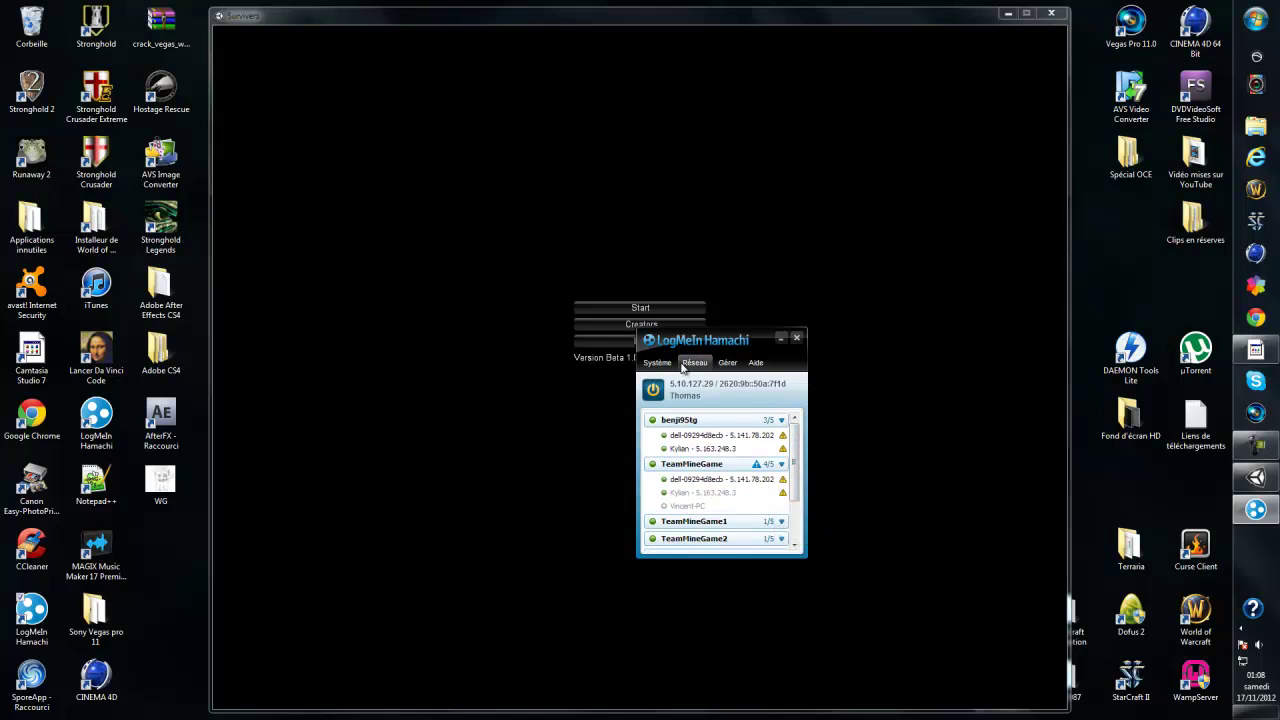
click(686, 364)
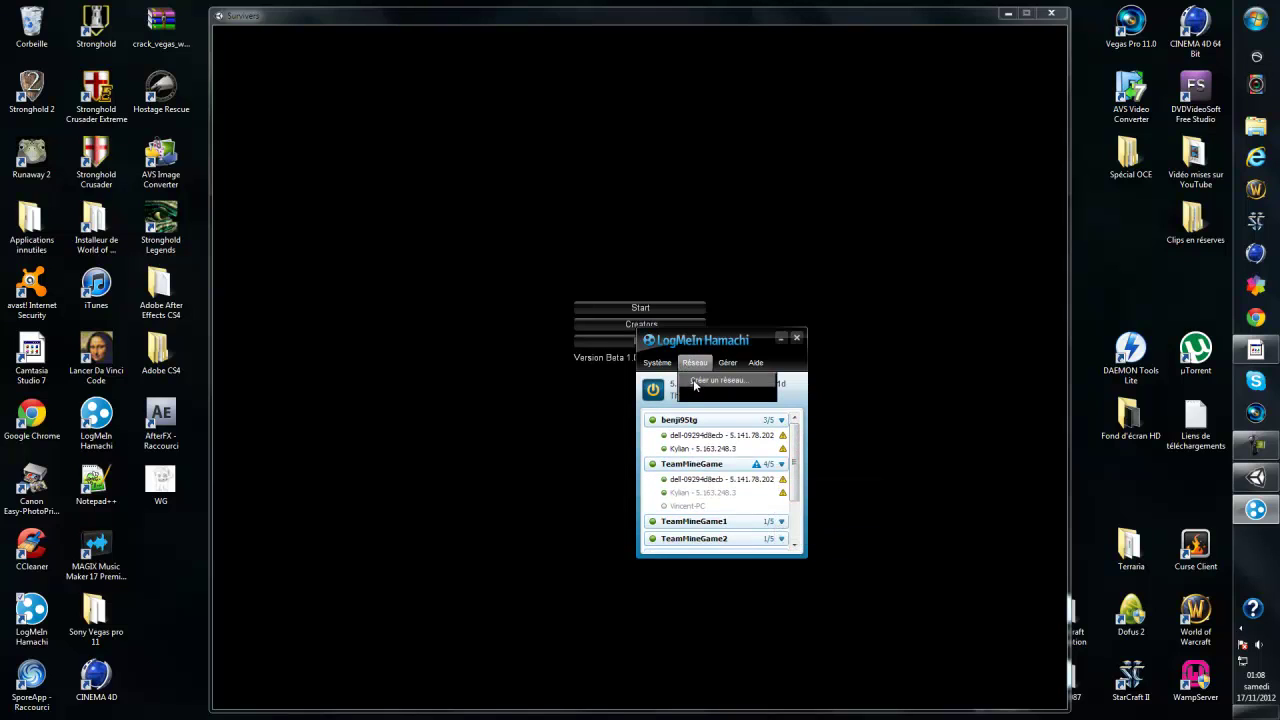
click(693, 379)
drag(645, 253, 396, 284)
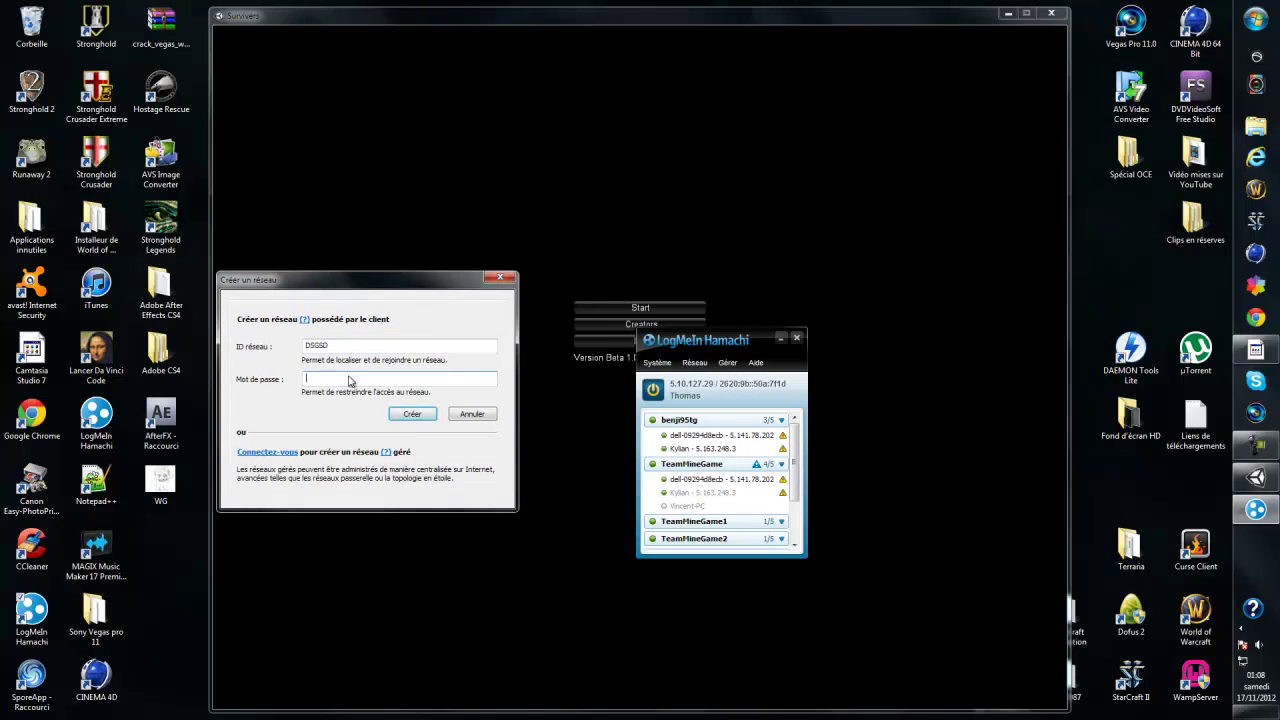
click(500, 277)
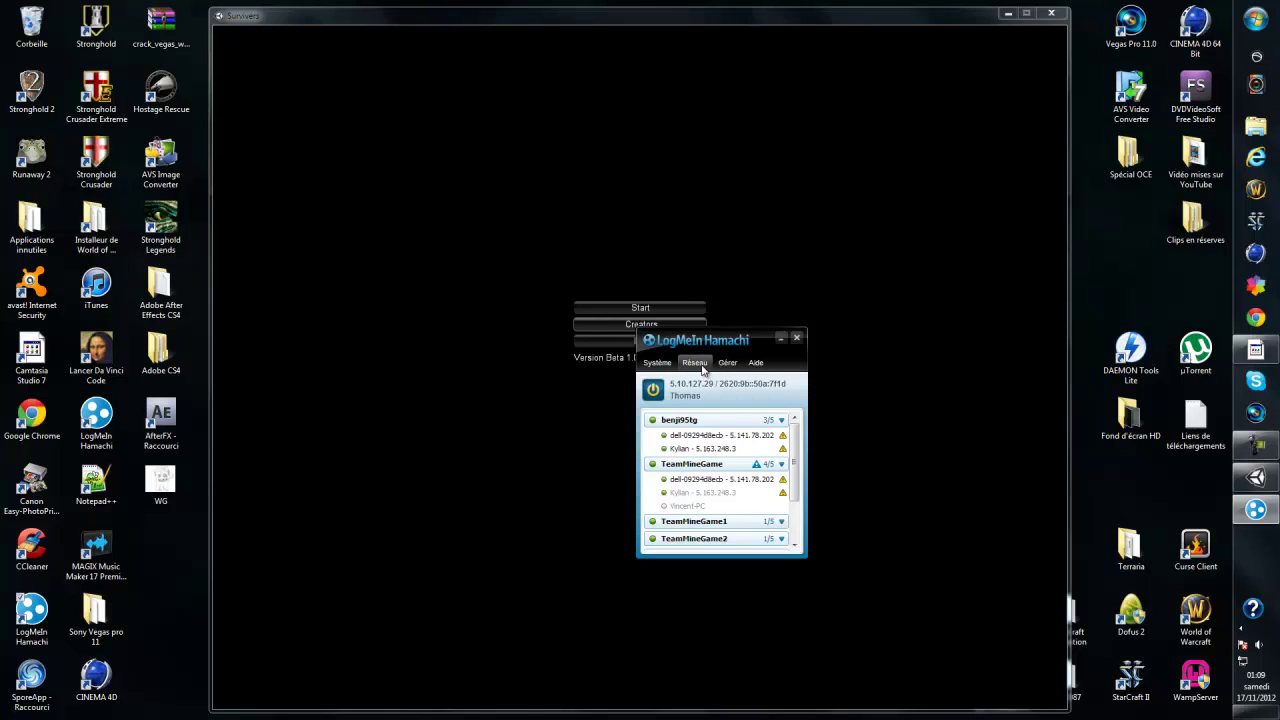
click(704, 366)
click(716, 393)
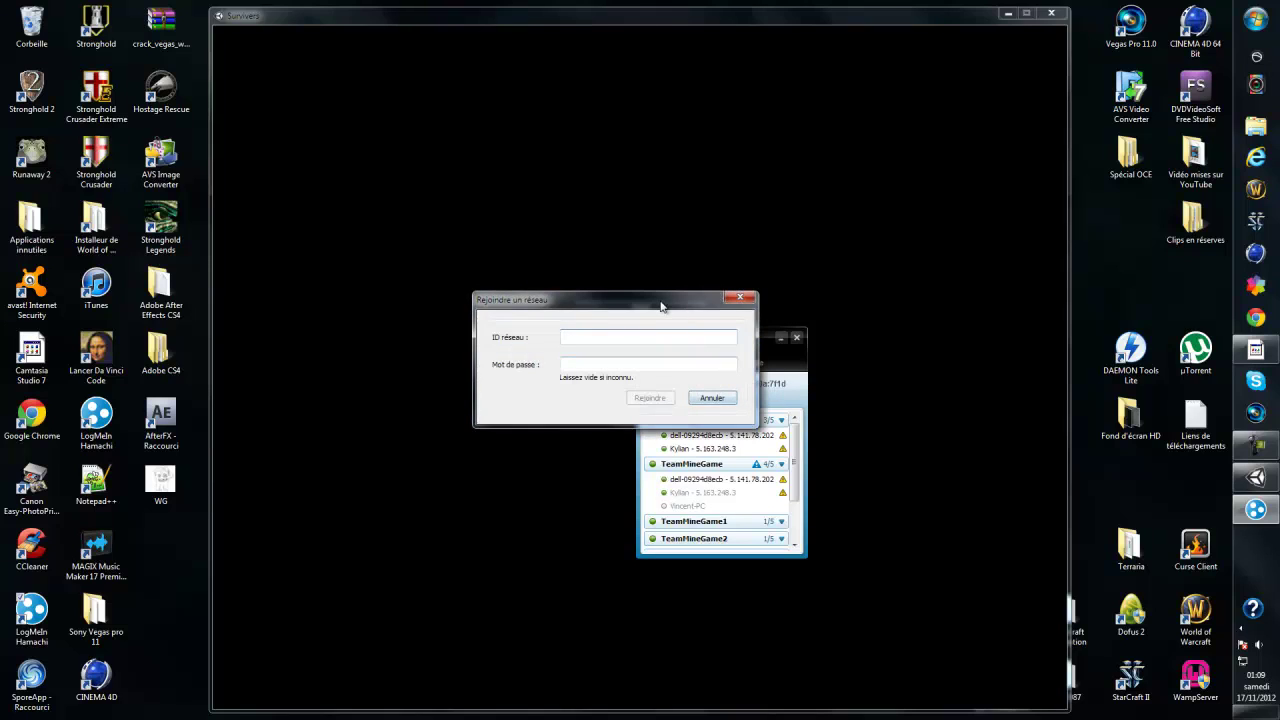
drag(656, 303, 400, 355)
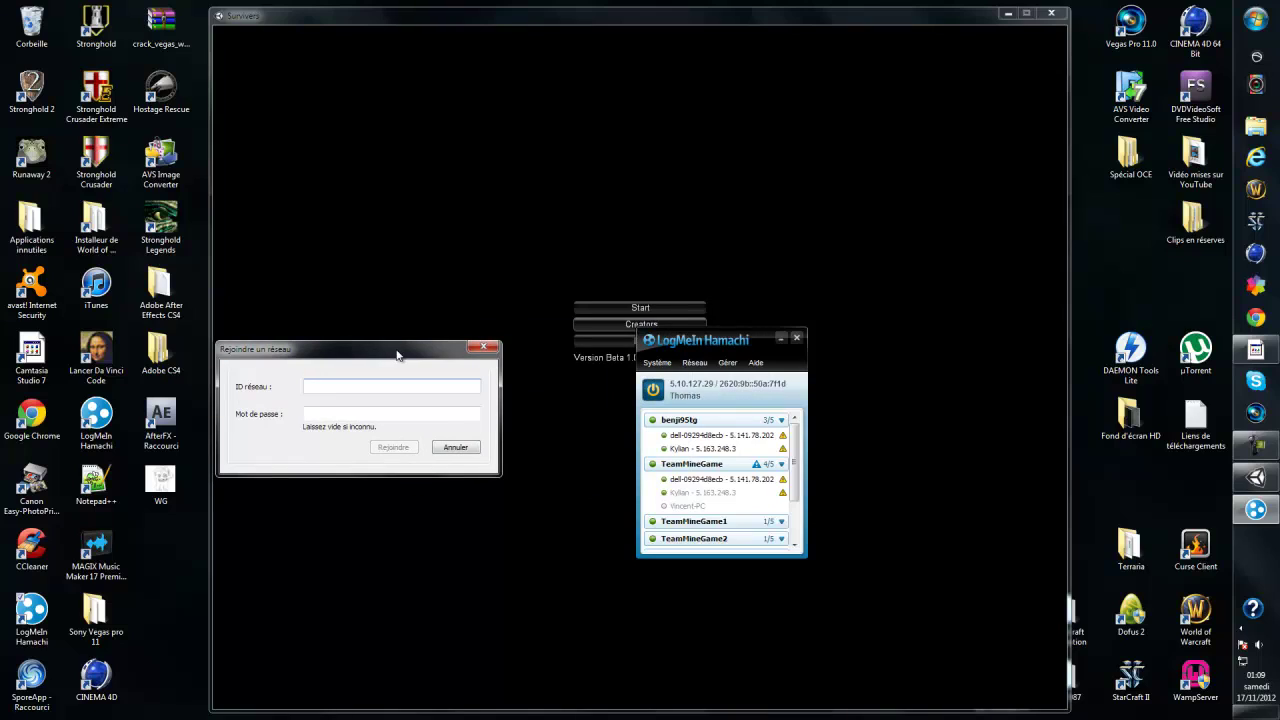
click(795, 450)
text(TeamM)
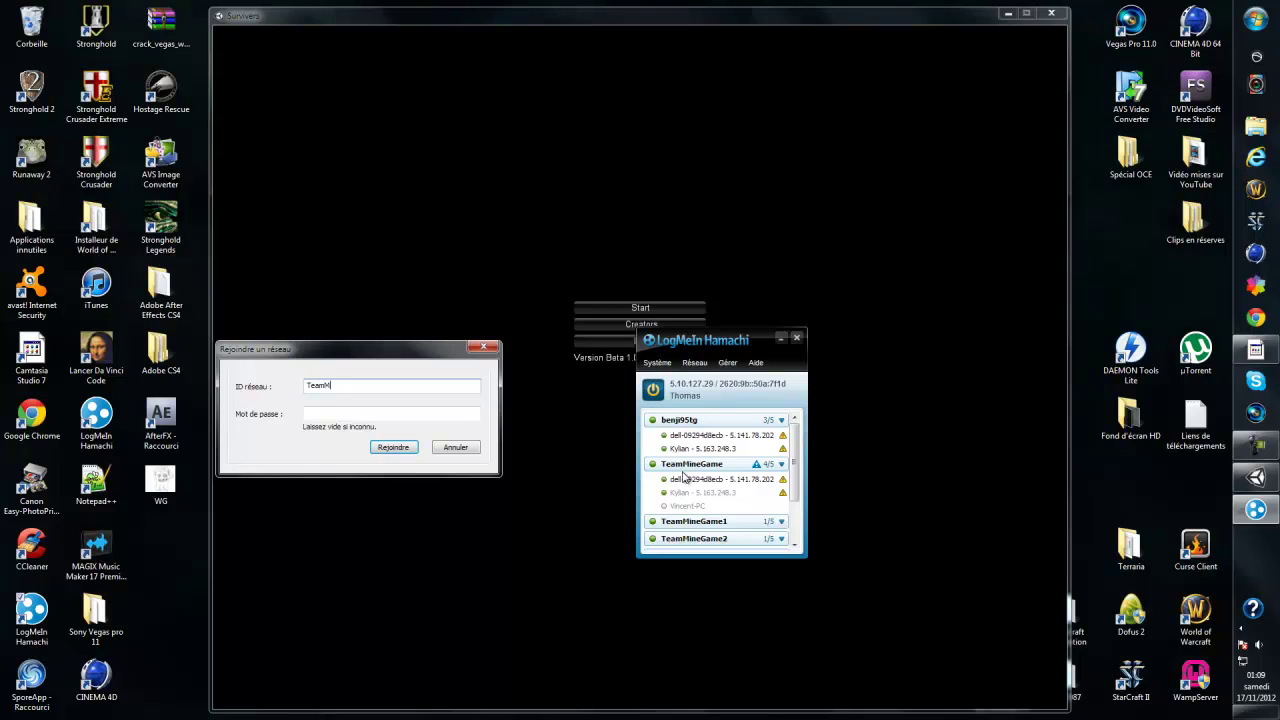
text(ineGame)
click(442, 414)
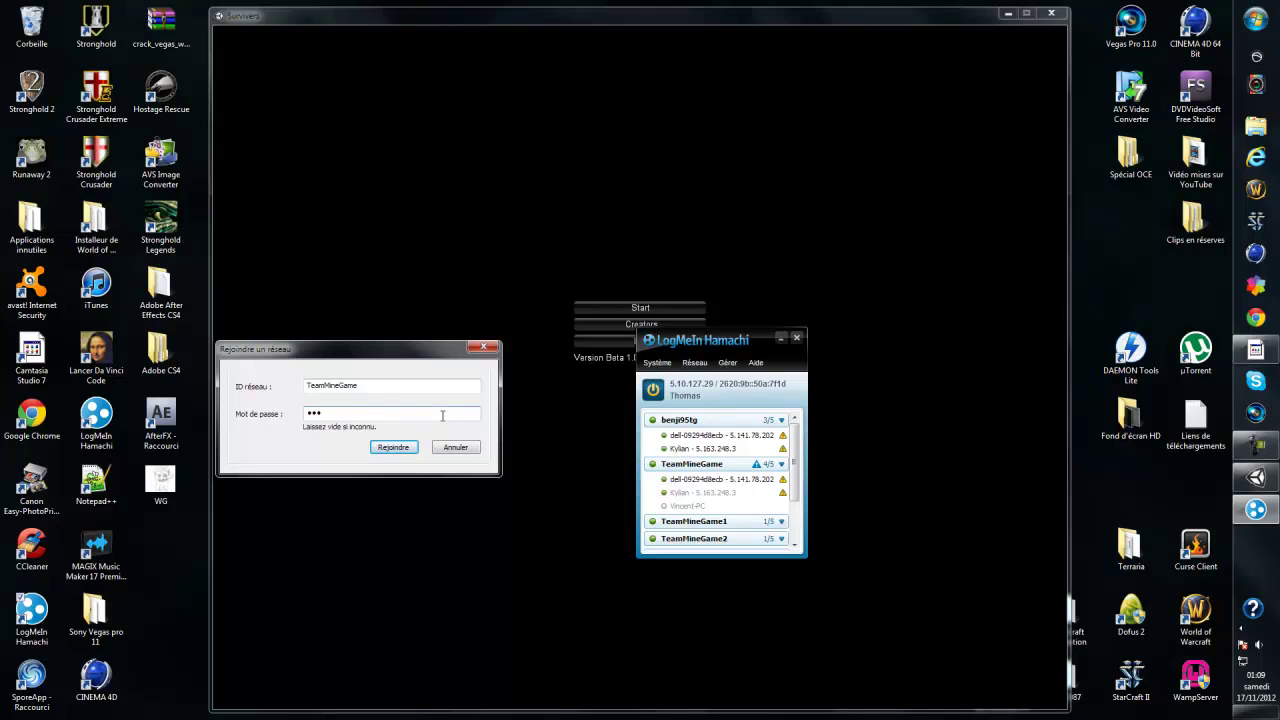
double_click(442, 414)
key(BackSpace)
click(442, 386)
key(ctrl+a)
key(BackSpace)
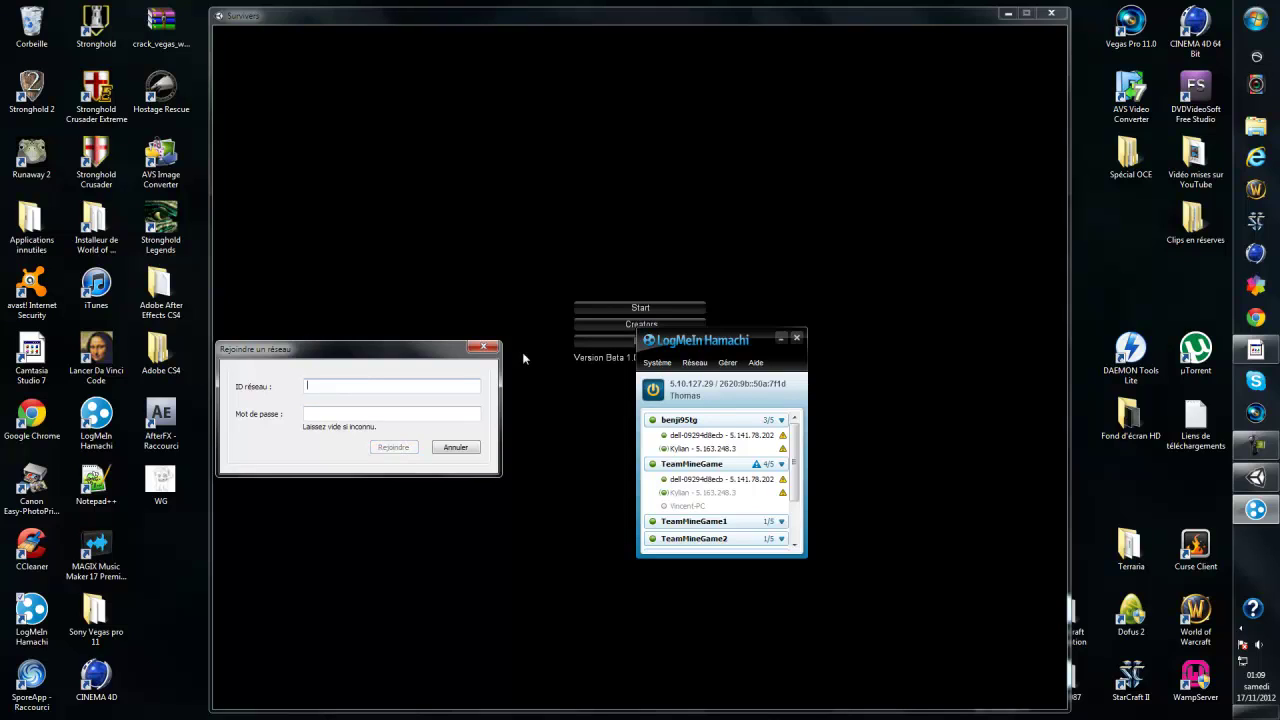
click(483, 347)
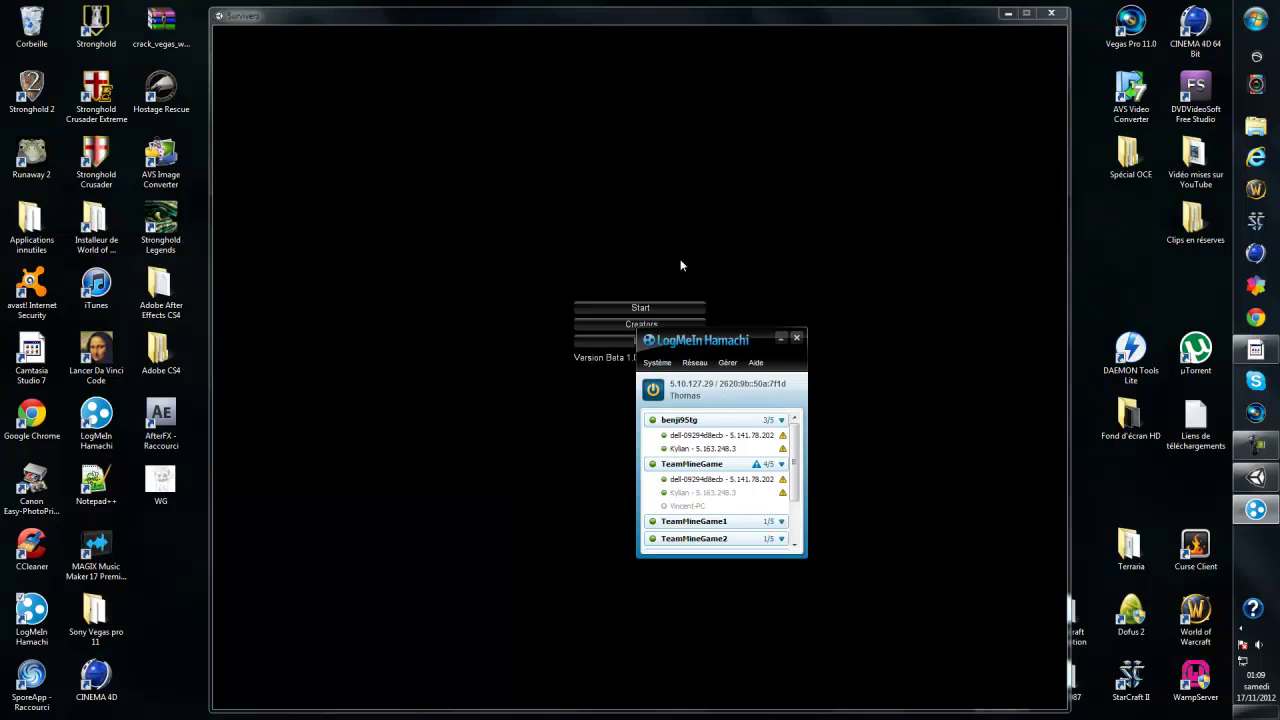
Rearrange the Hamachi and game windows, then open and close the first peer's details.
drag(704, 342, 1128, 292)
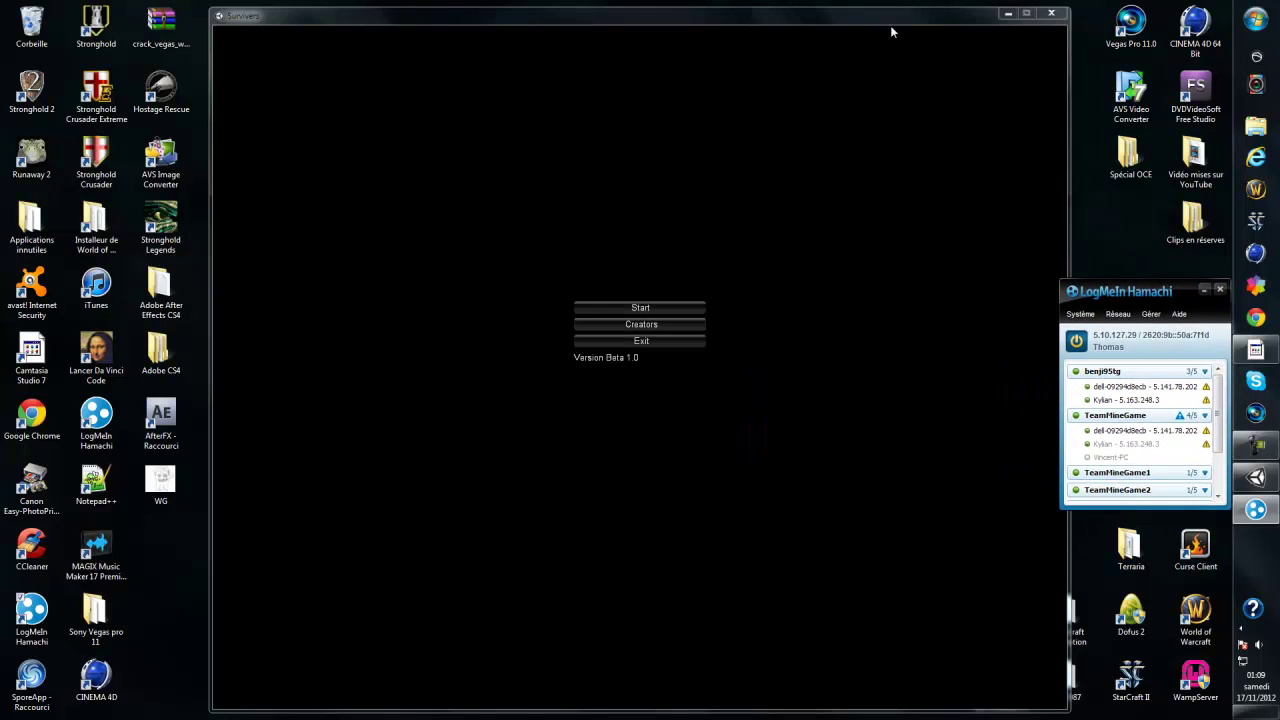
drag(877, 24, 732, 52)
drag(1175, 282, 763, 337)
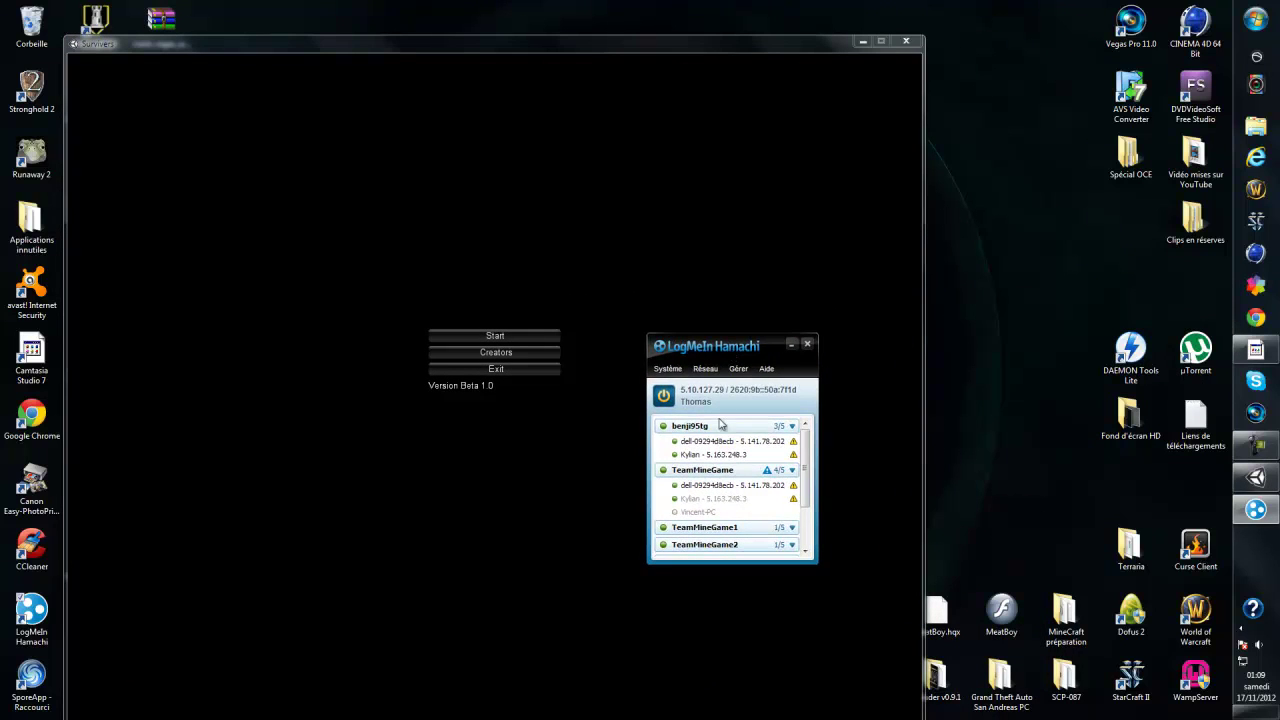
double_click(717, 446)
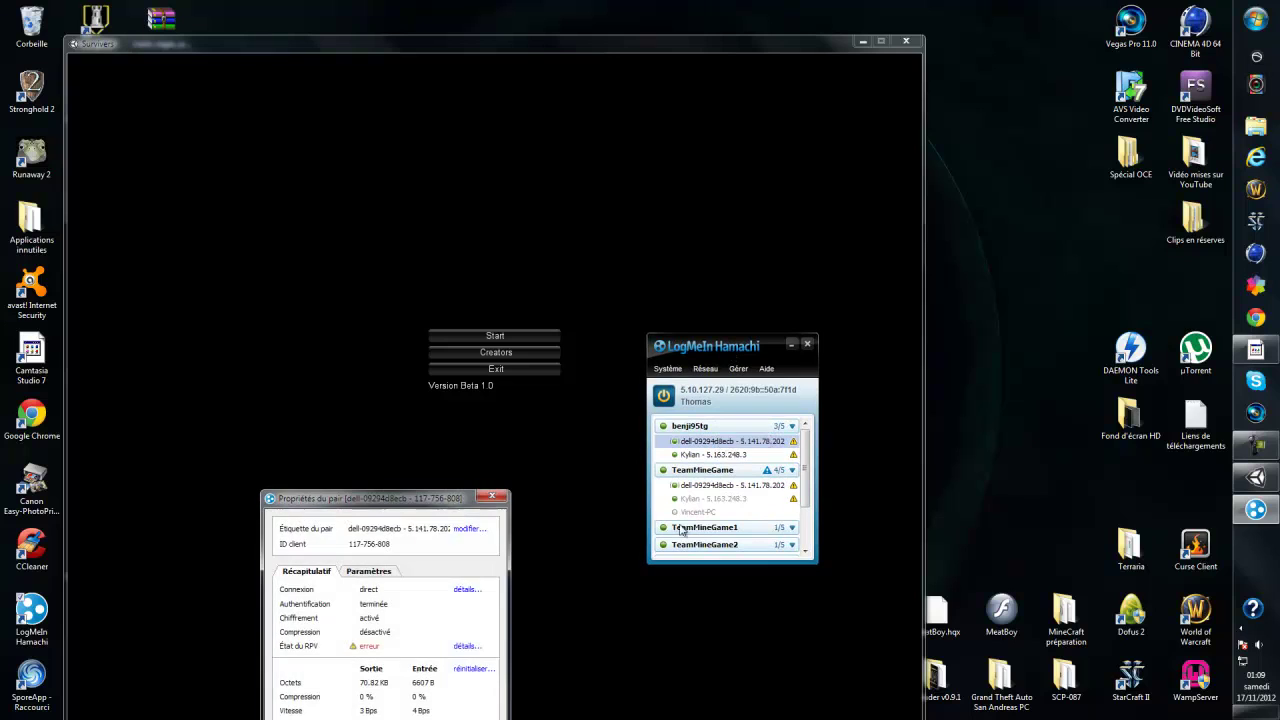
drag(473, 497, 510, 383)
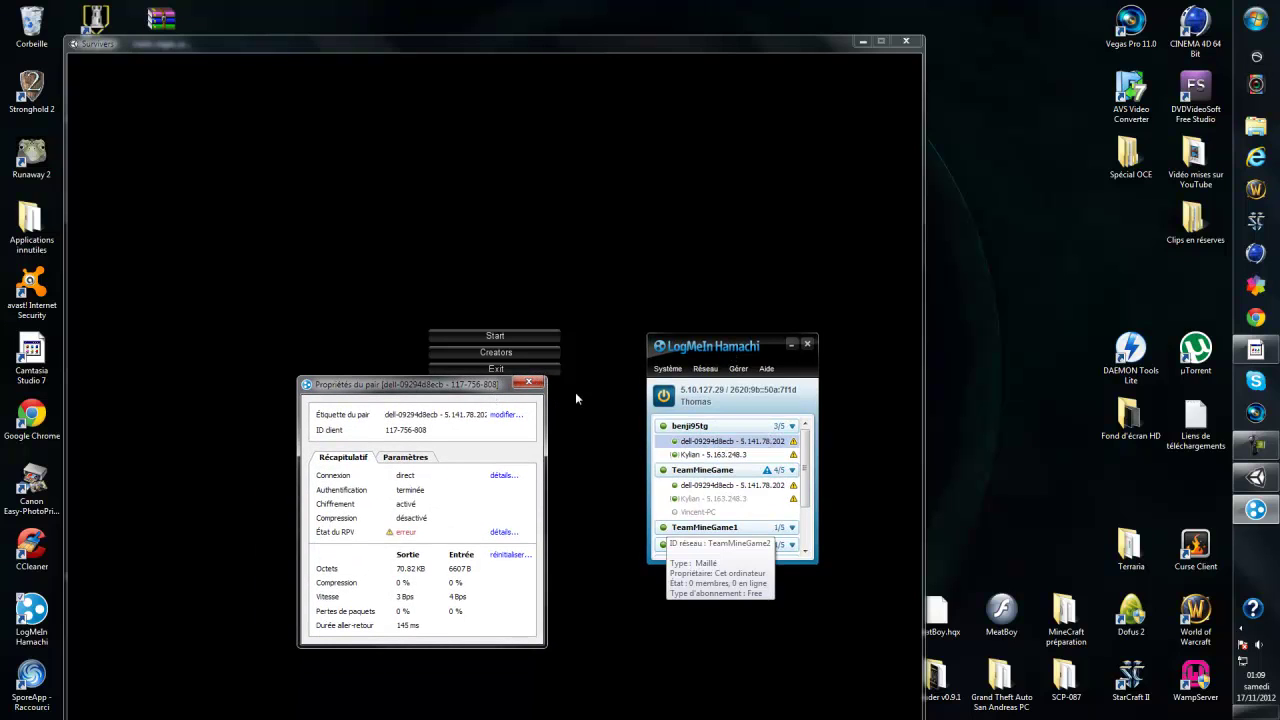
click(528, 383)
Reopen the peer's properties, keep traffic at Autoriser tout, and close the dialog and Hamachi.
right_click(736, 444)
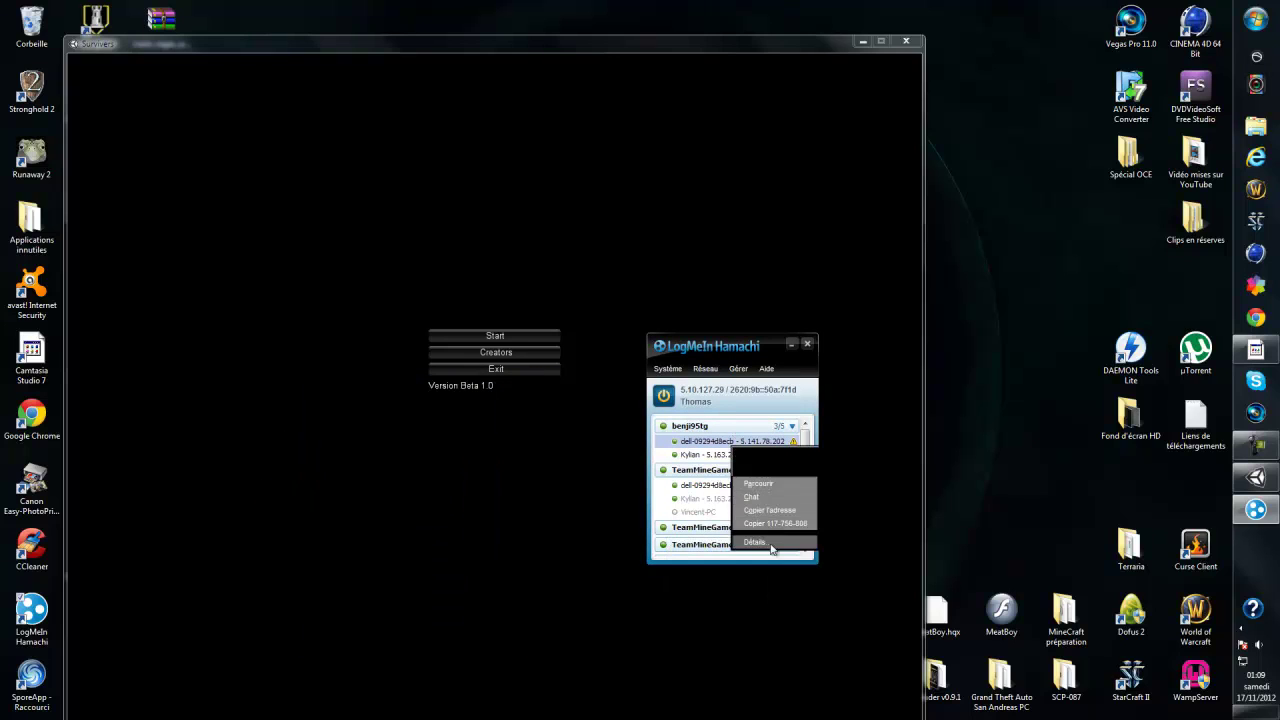
click(766, 543)
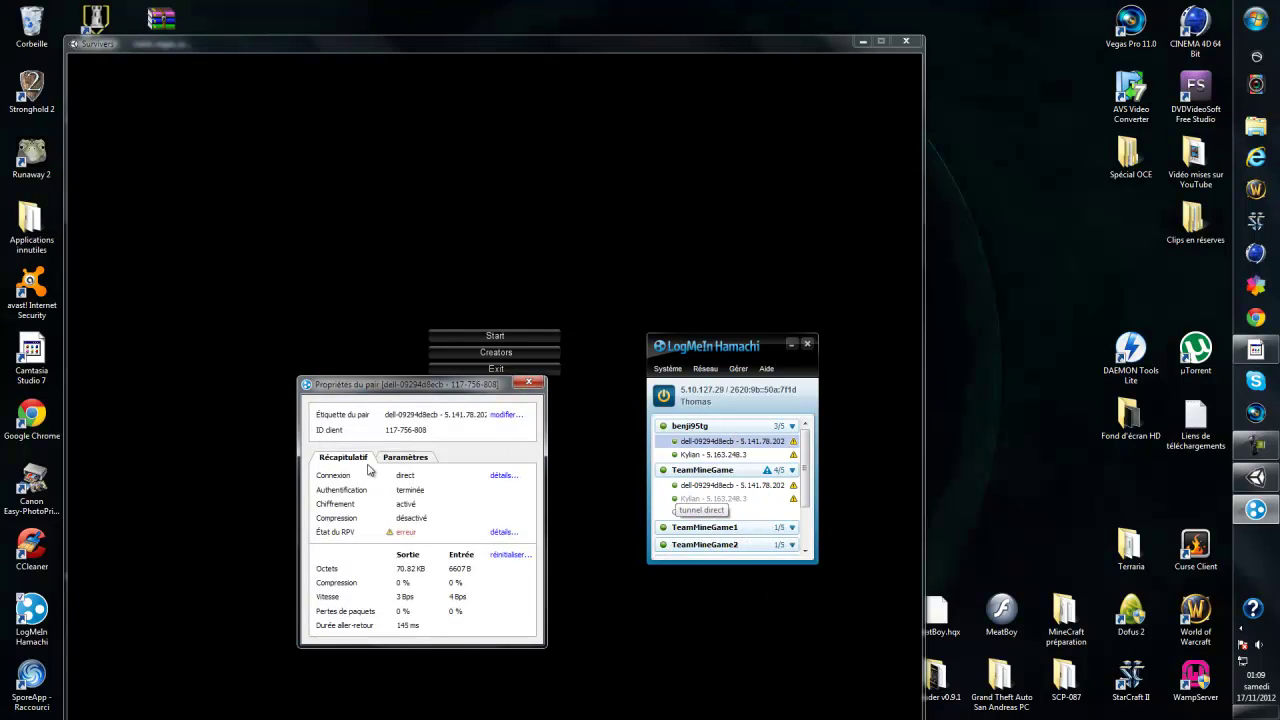
click(400, 462)
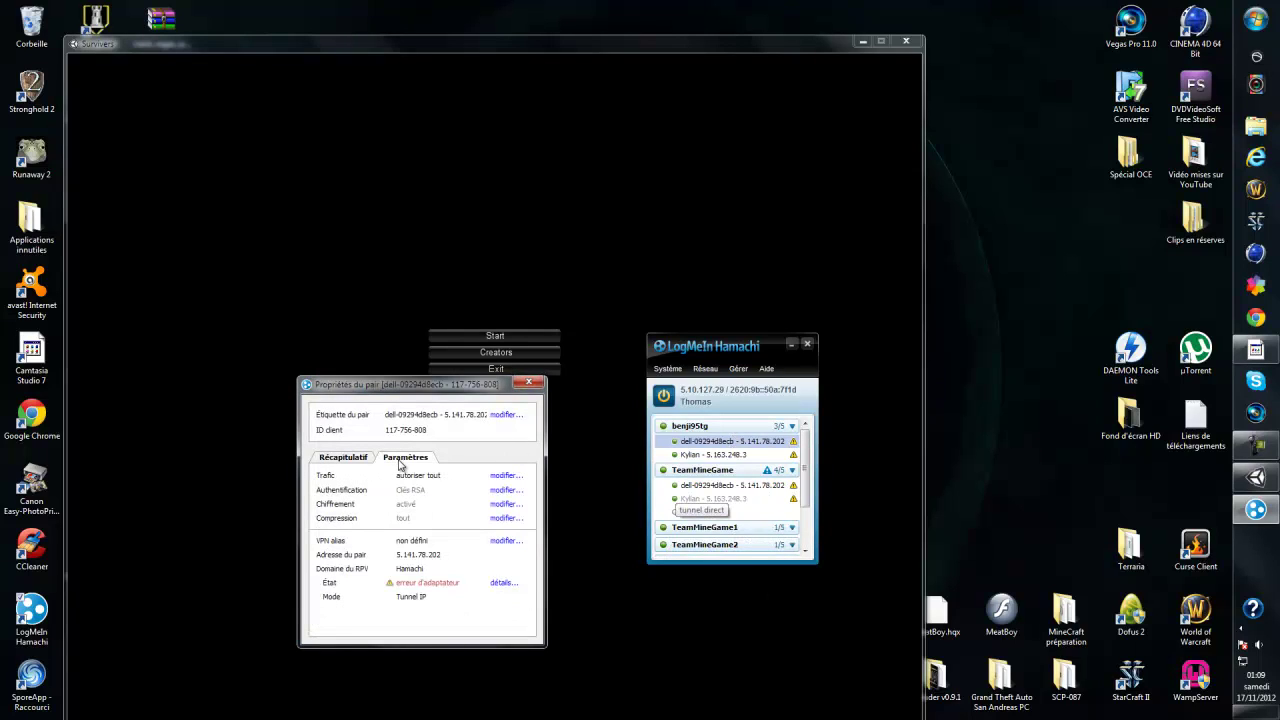
click(507, 478)
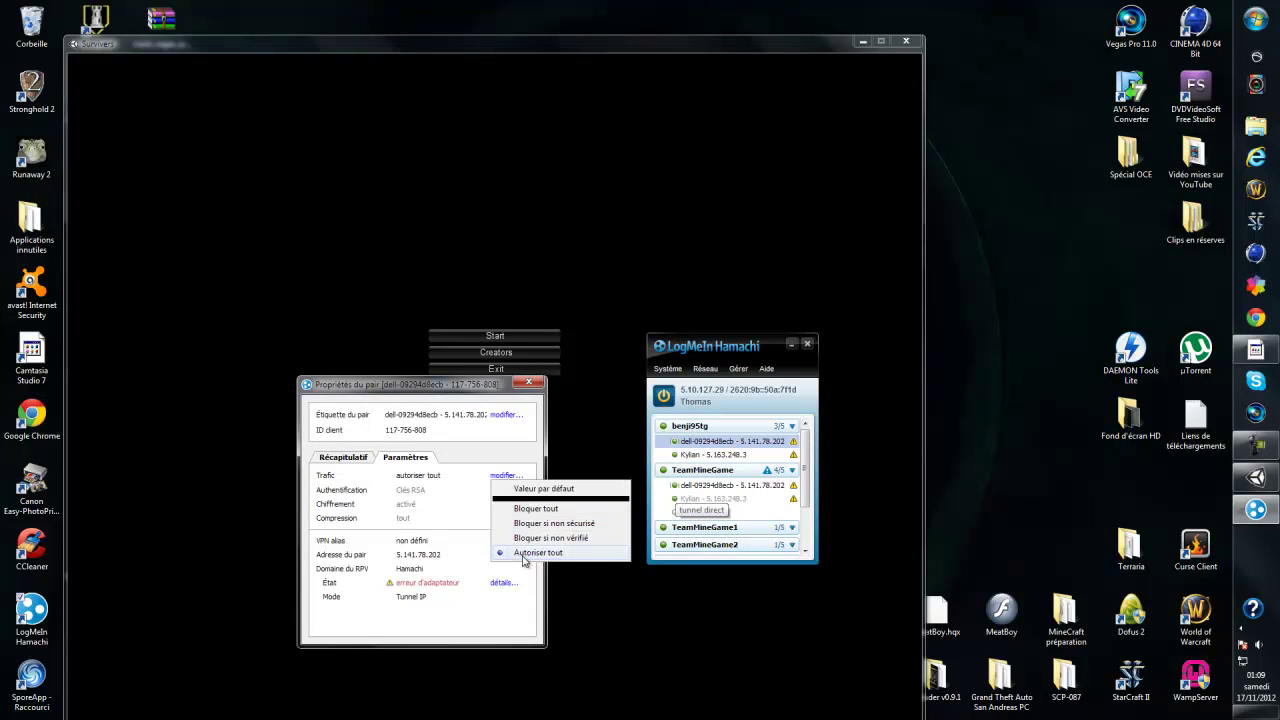
click(518, 607)
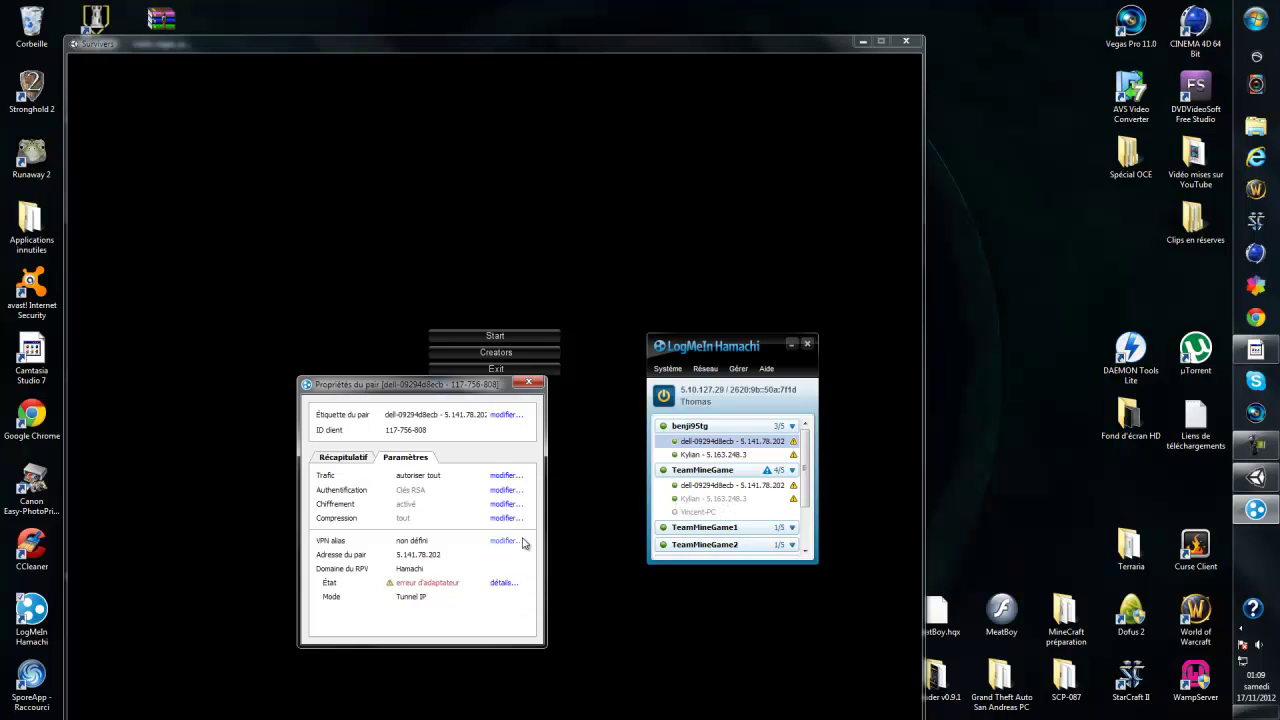
click(530, 385)
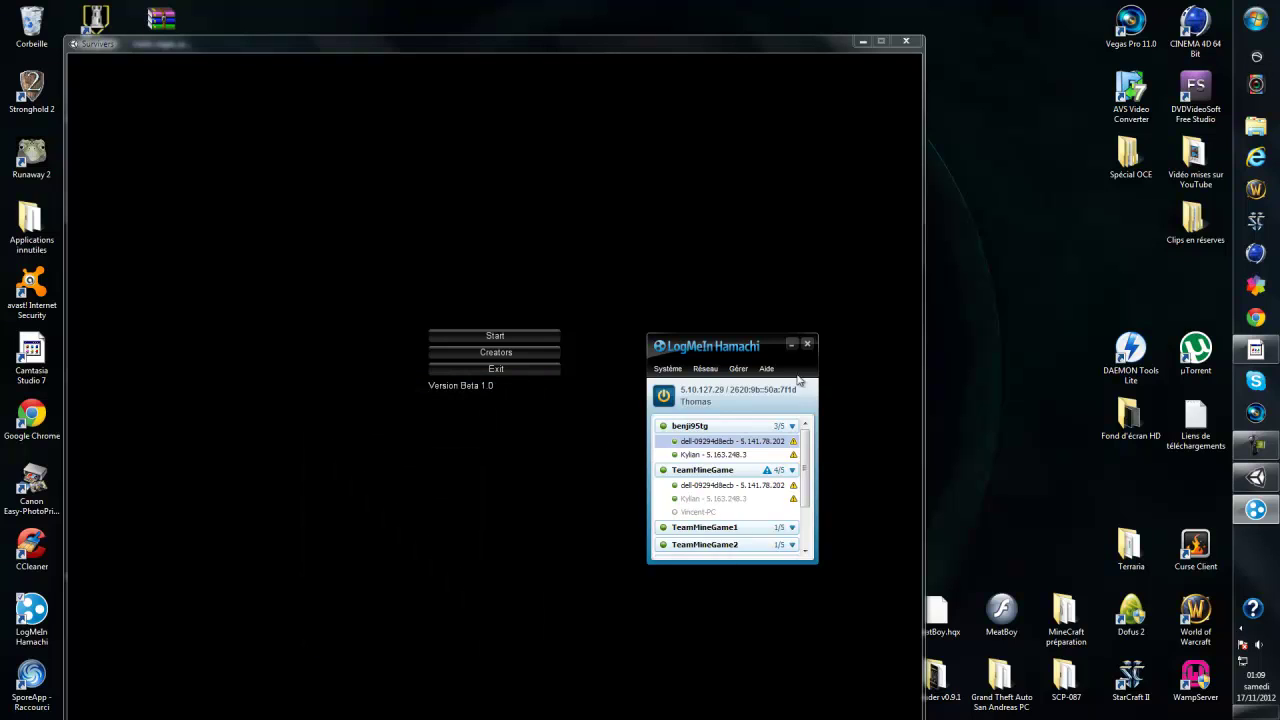
click(809, 345)
drag(744, 62, 937, 44)
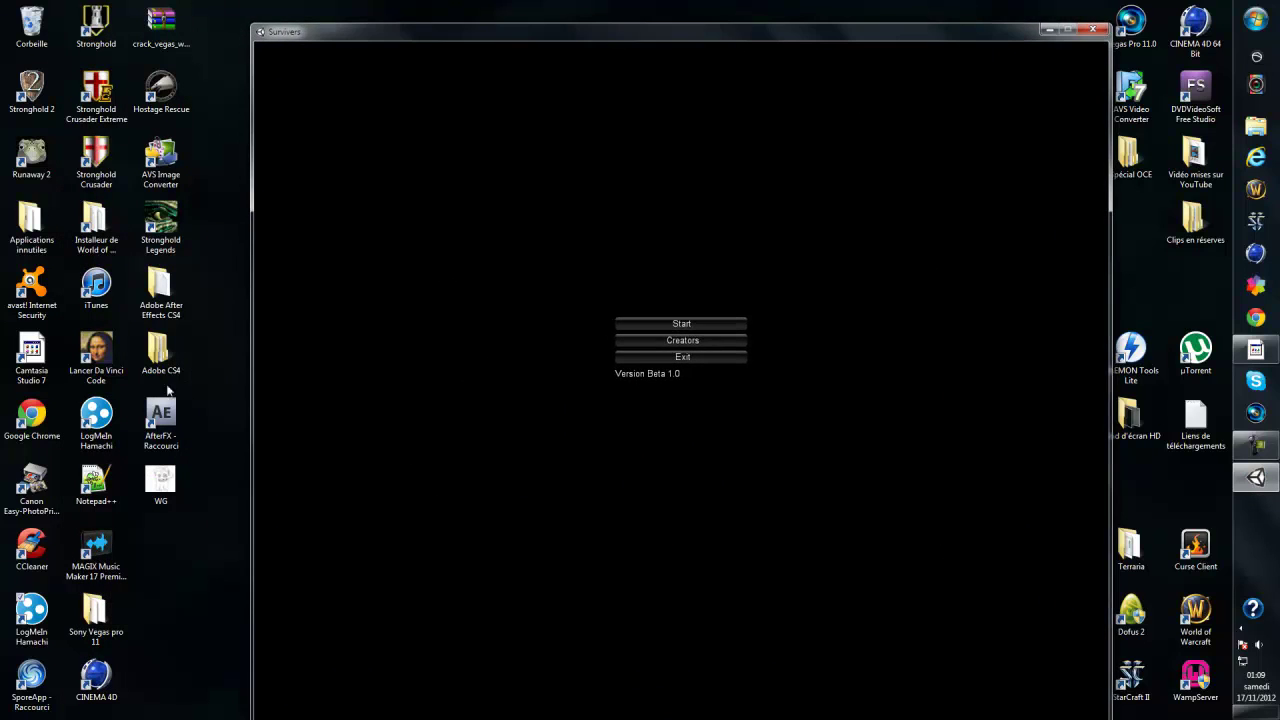
Relaunch LogMeIn Hamachi from the desktop and set it to the right of the game window.
click(31, 605)
double_click(31, 605)
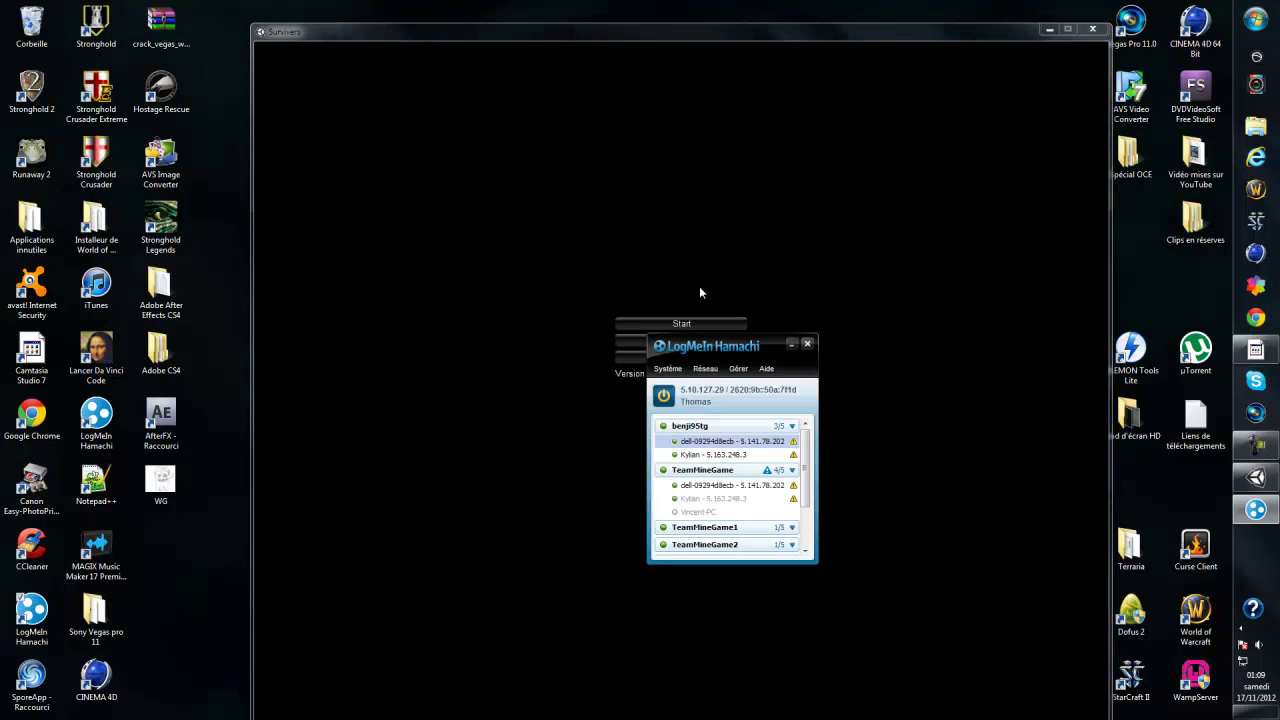
drag(739, 343, 1205, 377)
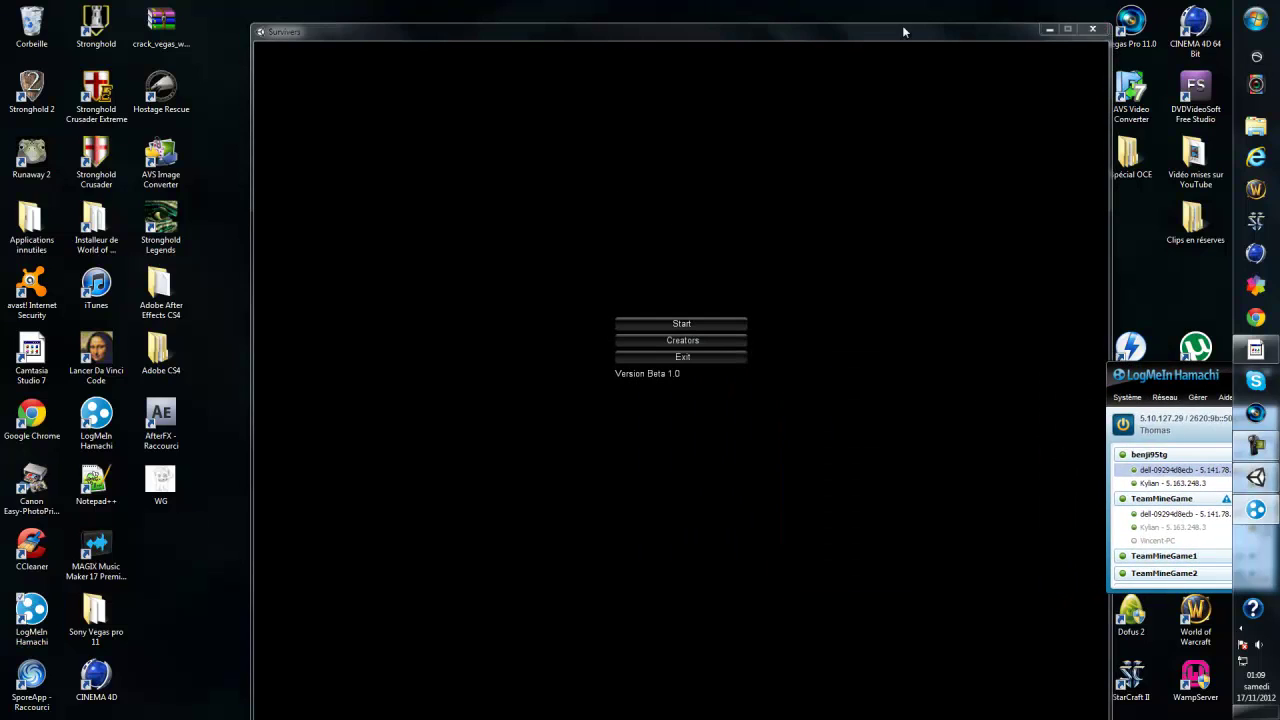
drag(903, 31, 781, 33)
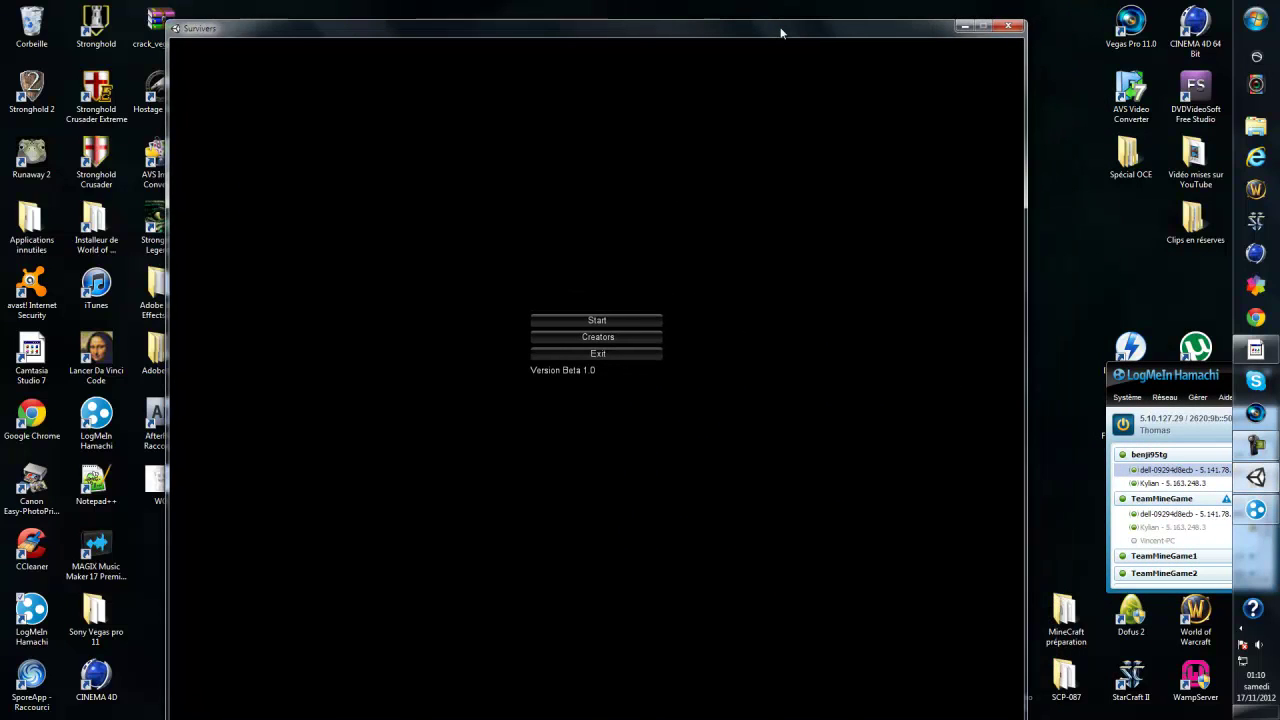
Host a Server session showing Players 1/4, then go Back to the main menu.
click(560, 320)
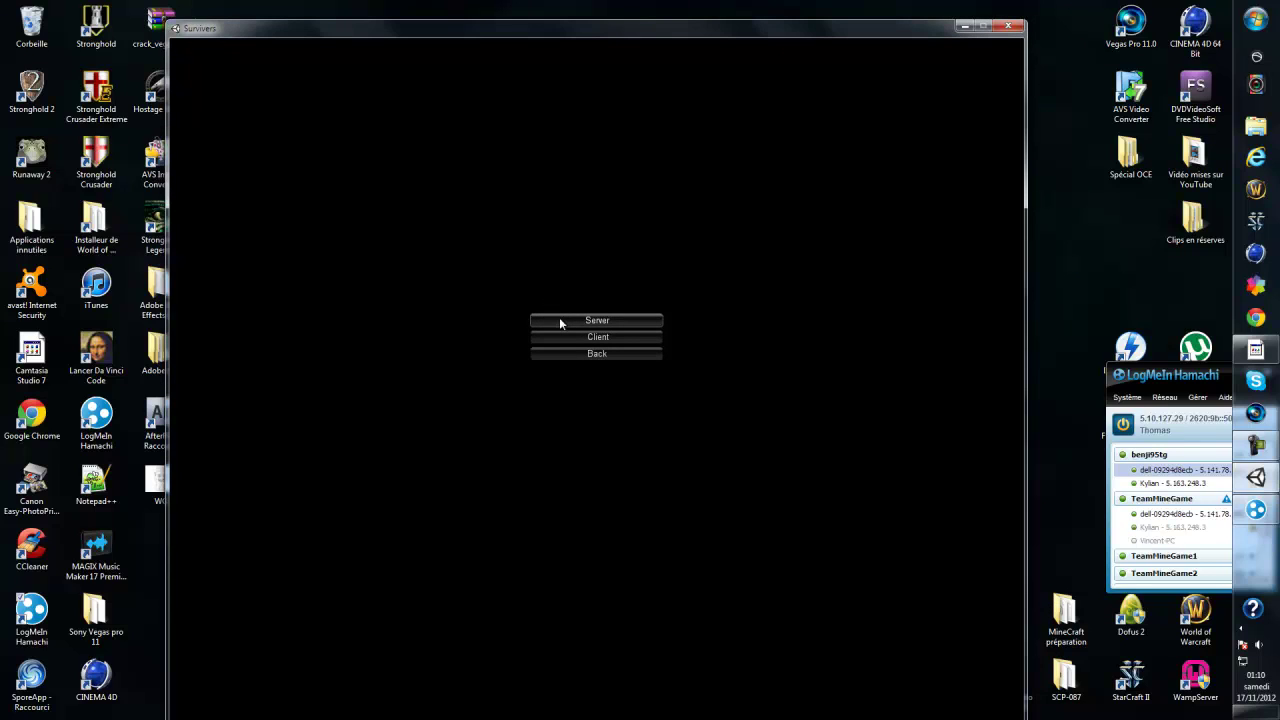
click(559, 318)
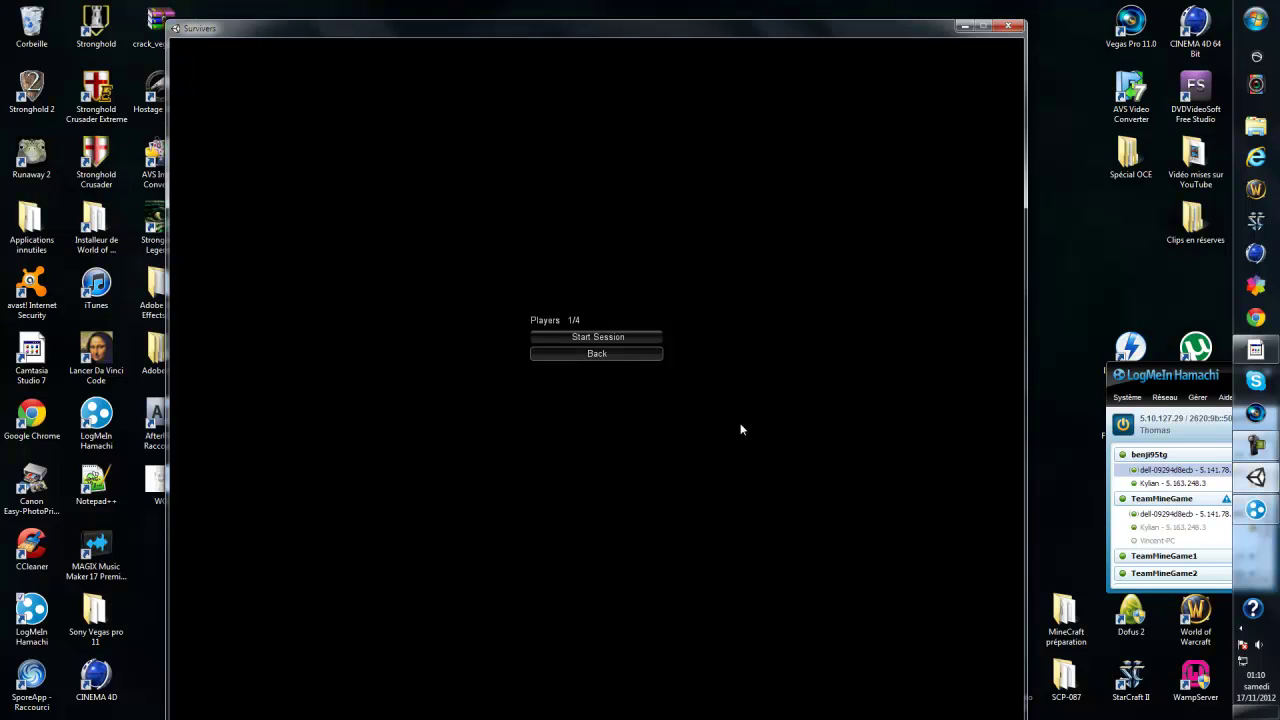
click(655, 354)
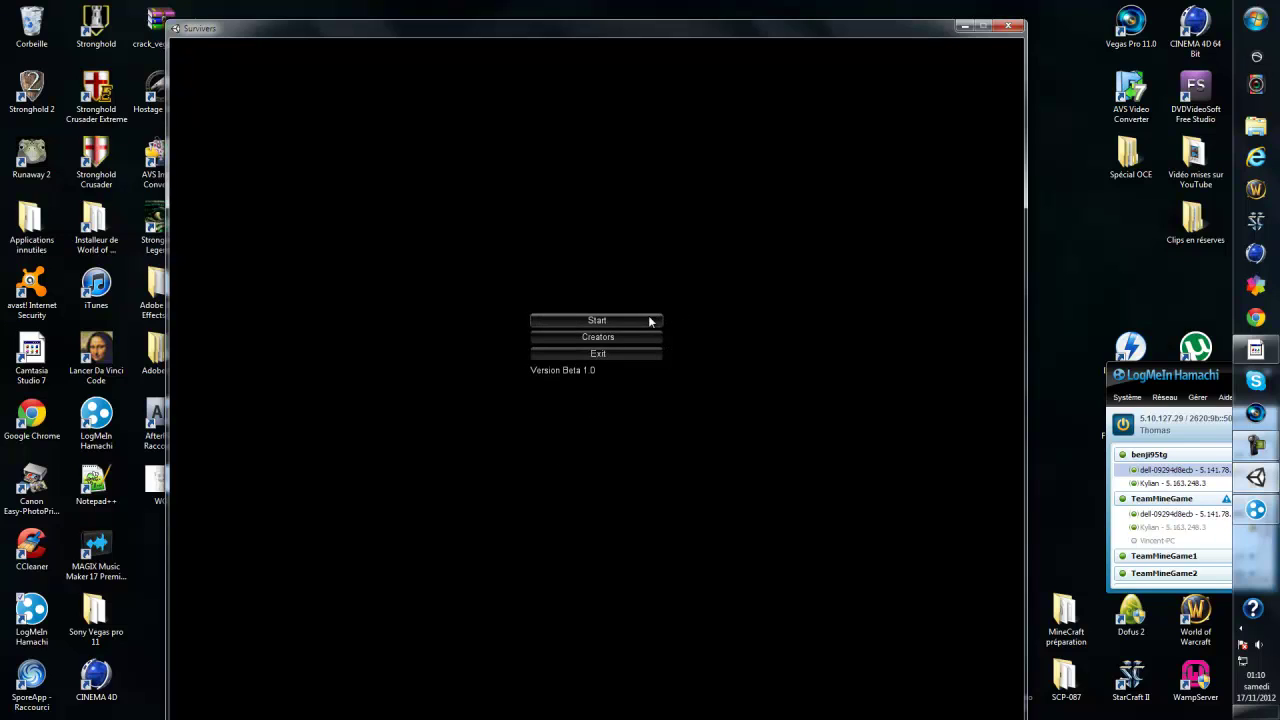
click(648, 320)
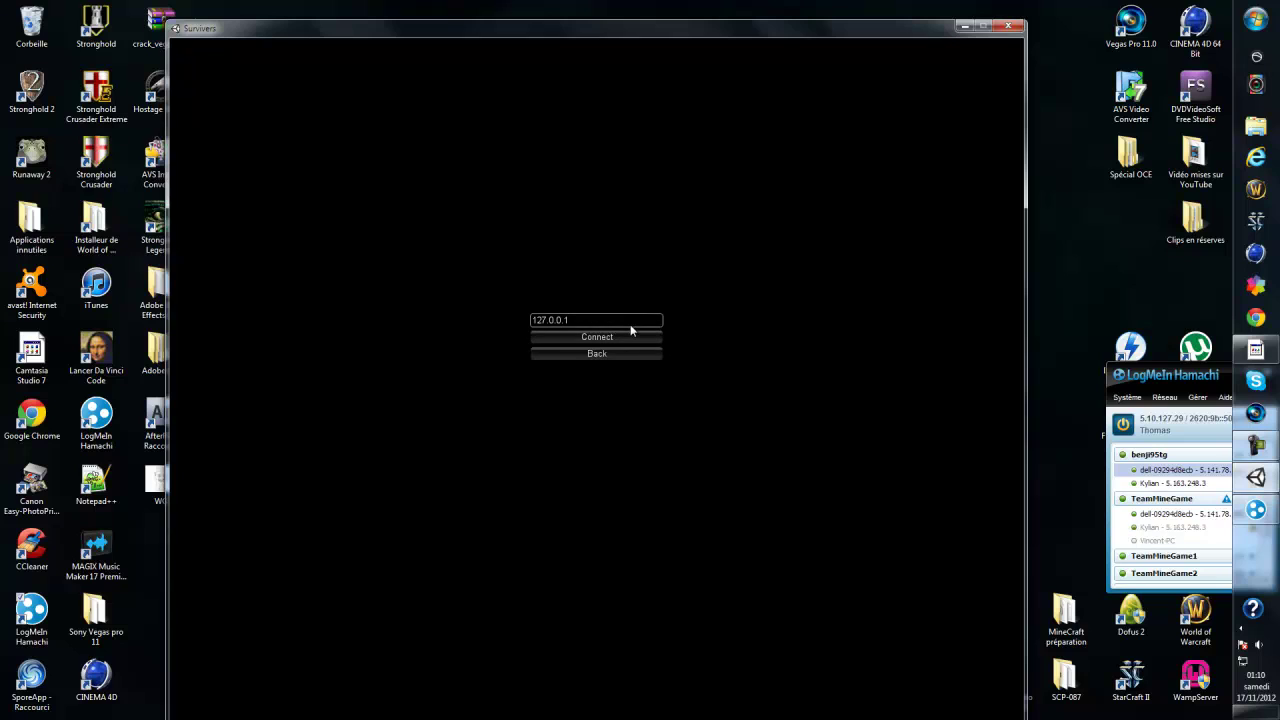
key(BackSpace)
key(BackSpace)
key(BackSpace)
key(BackSpace)
key(BackSpace)
key(BackSpace)
key(BackSpace)
key(BackSpace)
key(BackSpace)
drag(1155, 374, 863, 386)
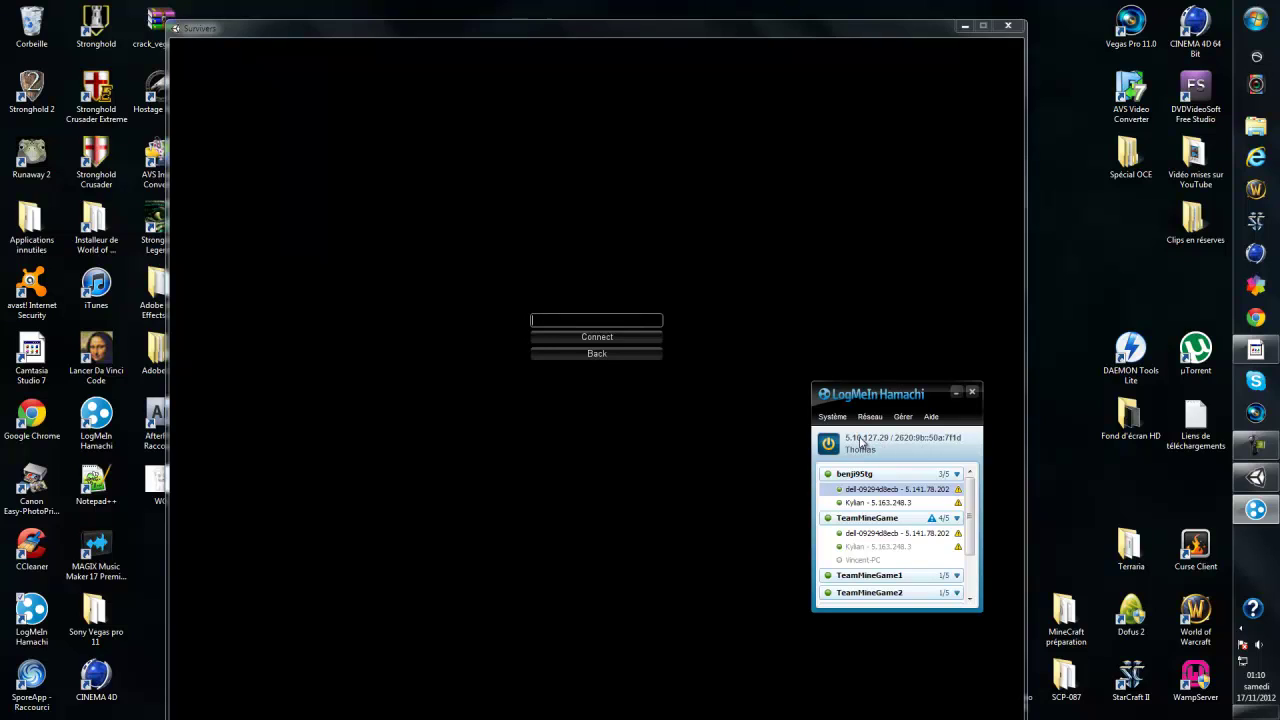
right_click(863, 443)
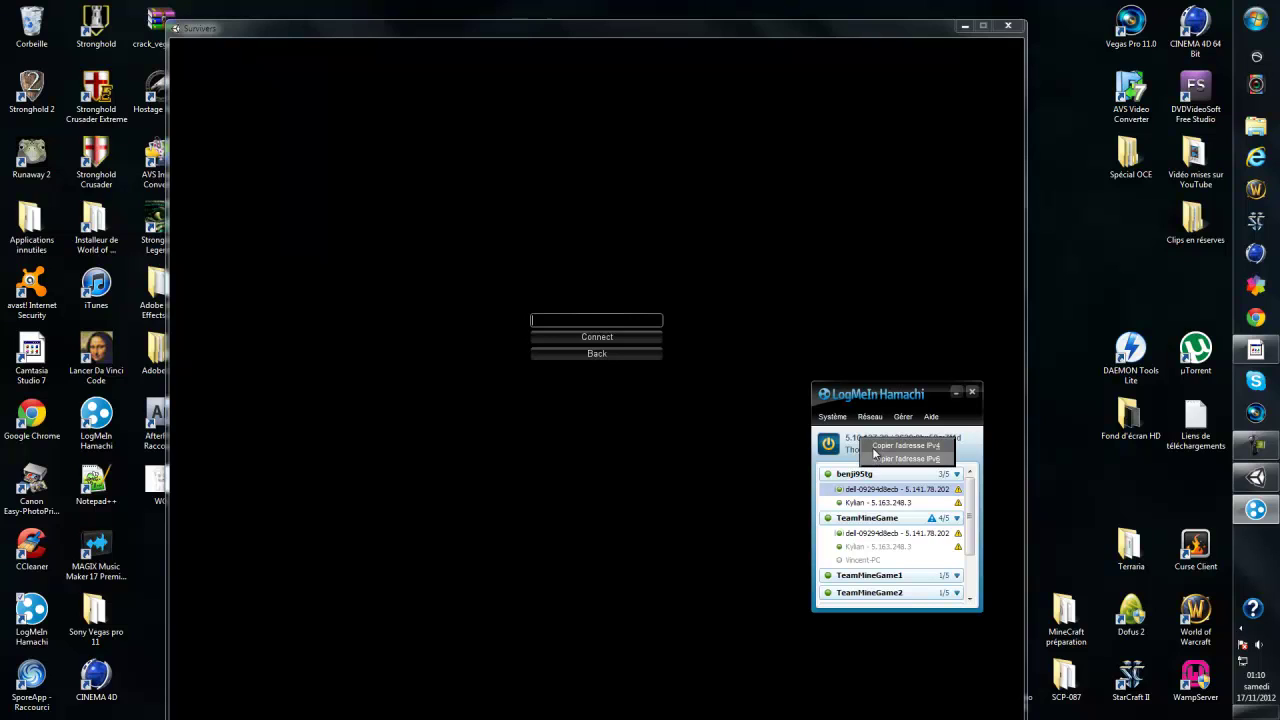
click(873, 446)
click(643, 322)
text(5.10.127.29)
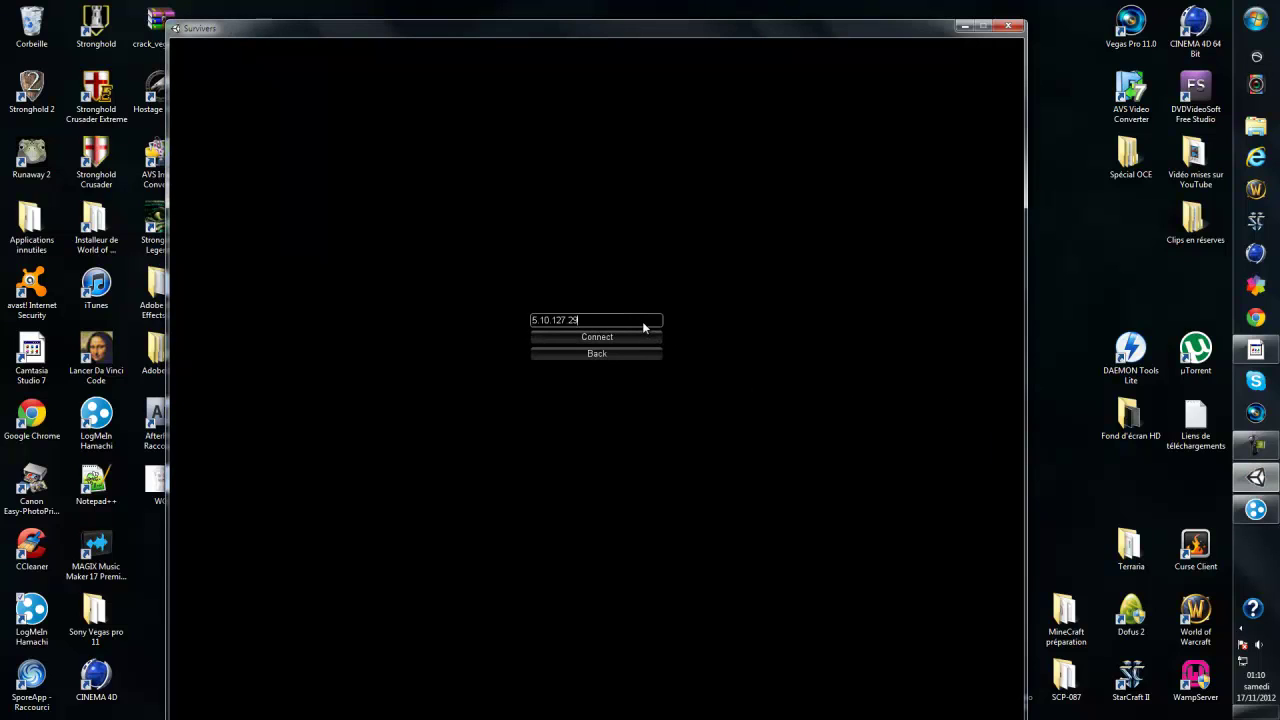
Copy the host peer's address from Hamachi and replace the field with 5.141.78.202.
click(1256, 509)
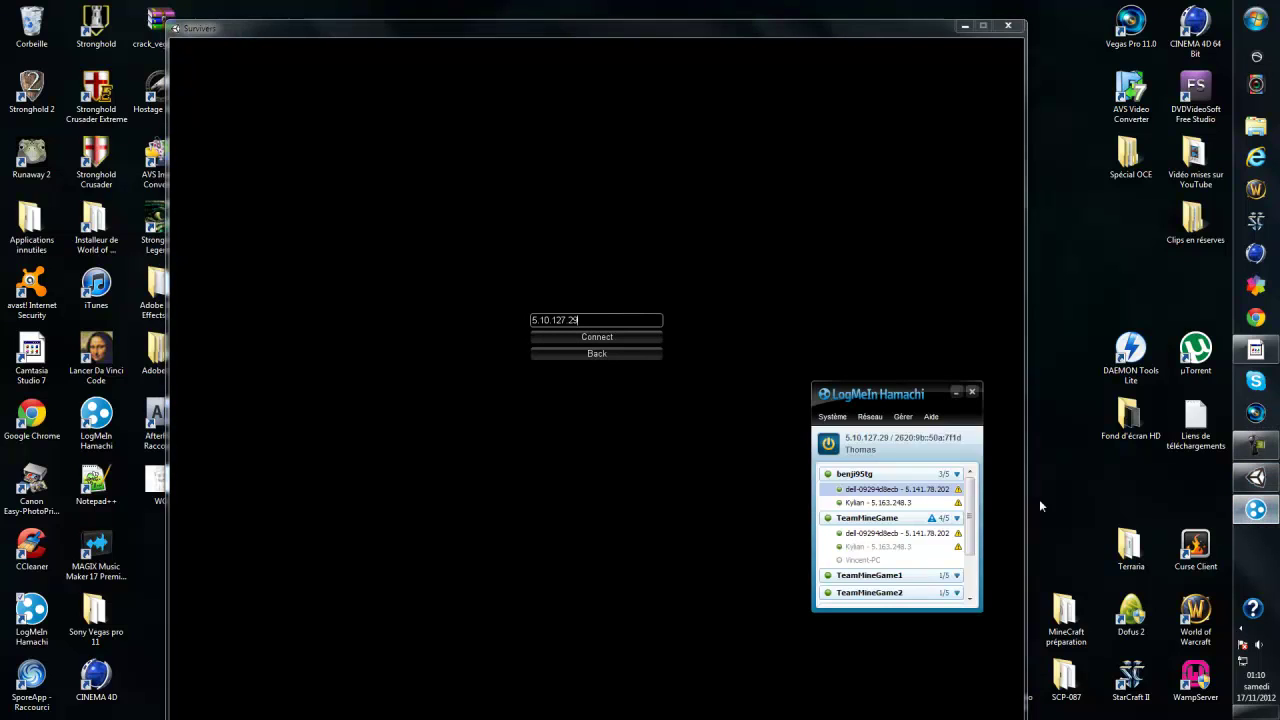
drag(912, 396, 898, 460)
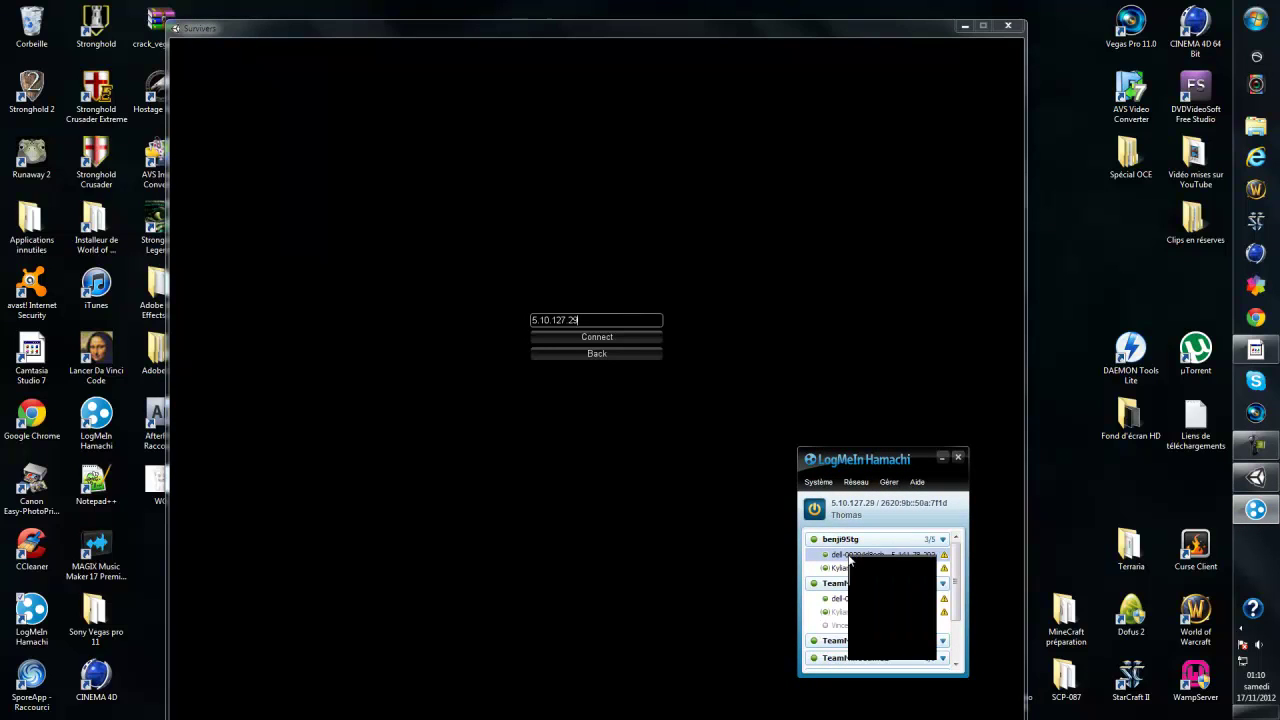
click(876, 624)
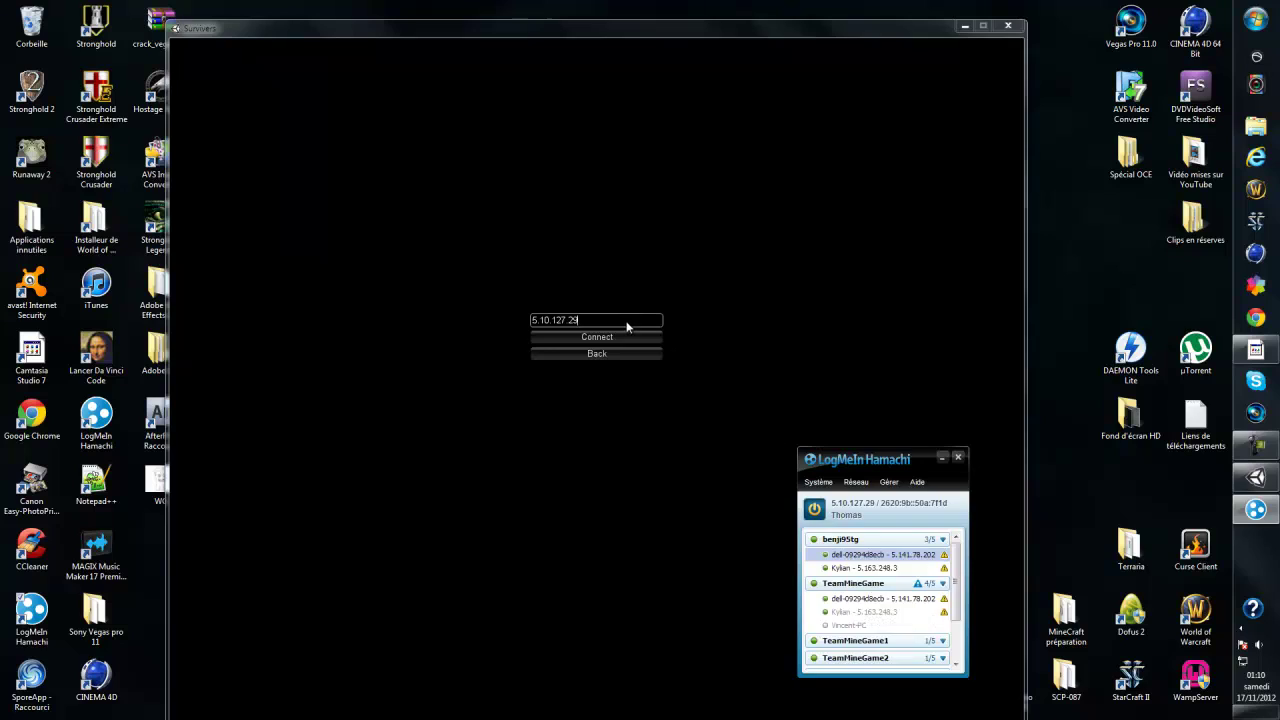
click(627, 326)
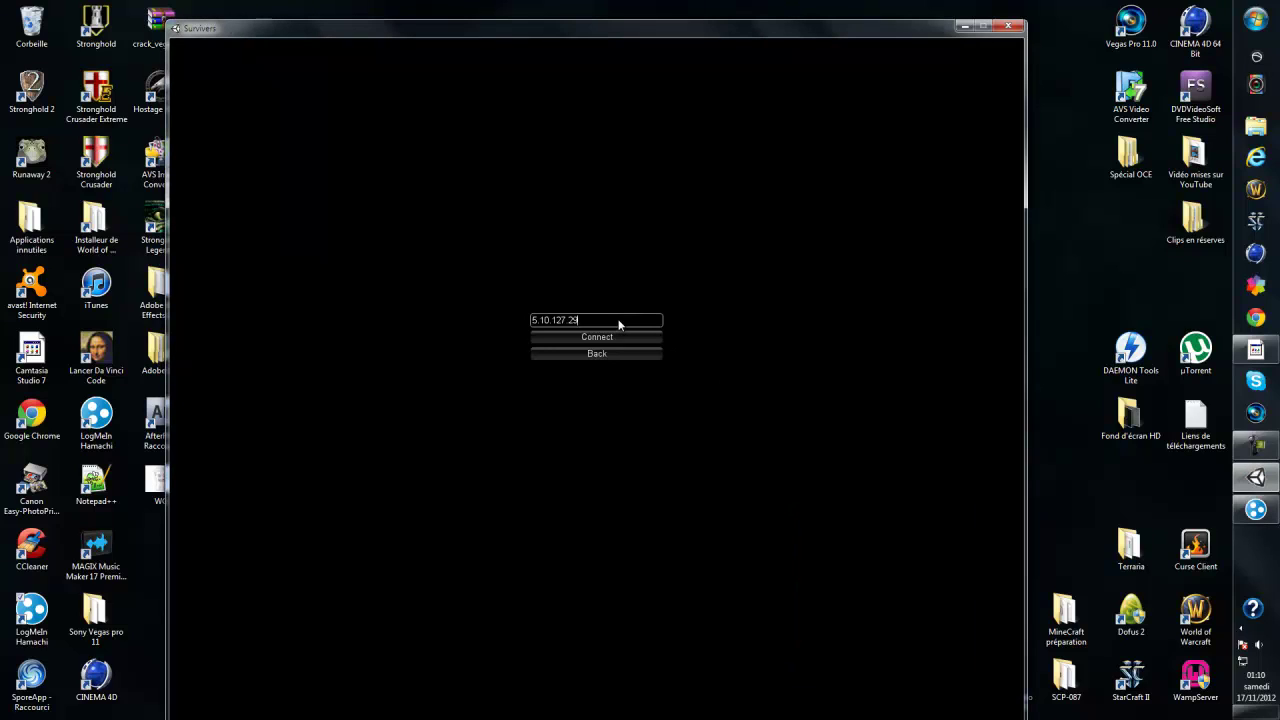
key(BackSpace)
key(BackSpace)
key(BackSpace)
key(BackSpace)
key(BackSpace)
key(BackSpace)
key(BackSpace)
key(BackSpace)
key(BackSpace)
key(BackSpace)
key(BackSpace)
text(5.141.78.202)
Join 5.141.78.202 as a client, go back to Server/Client, and close the Hamachi window.
click(616, 338)
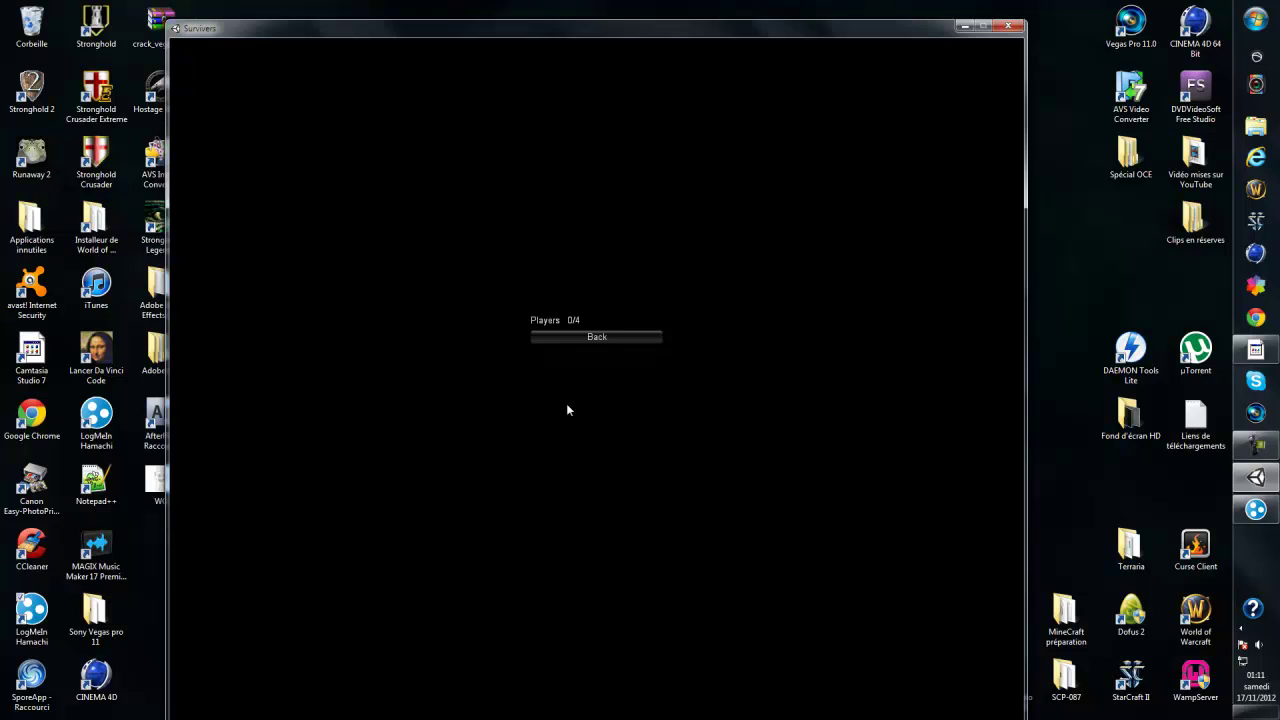
click(619, 340)
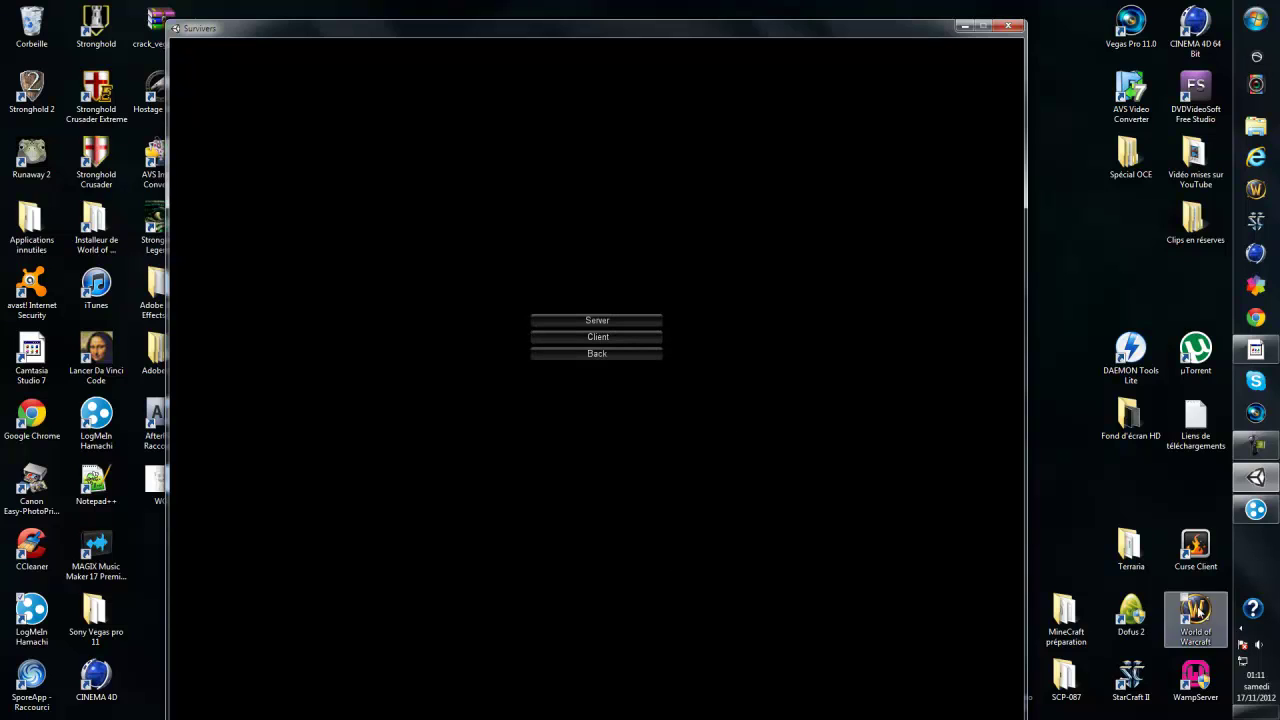
click(1256, 509)
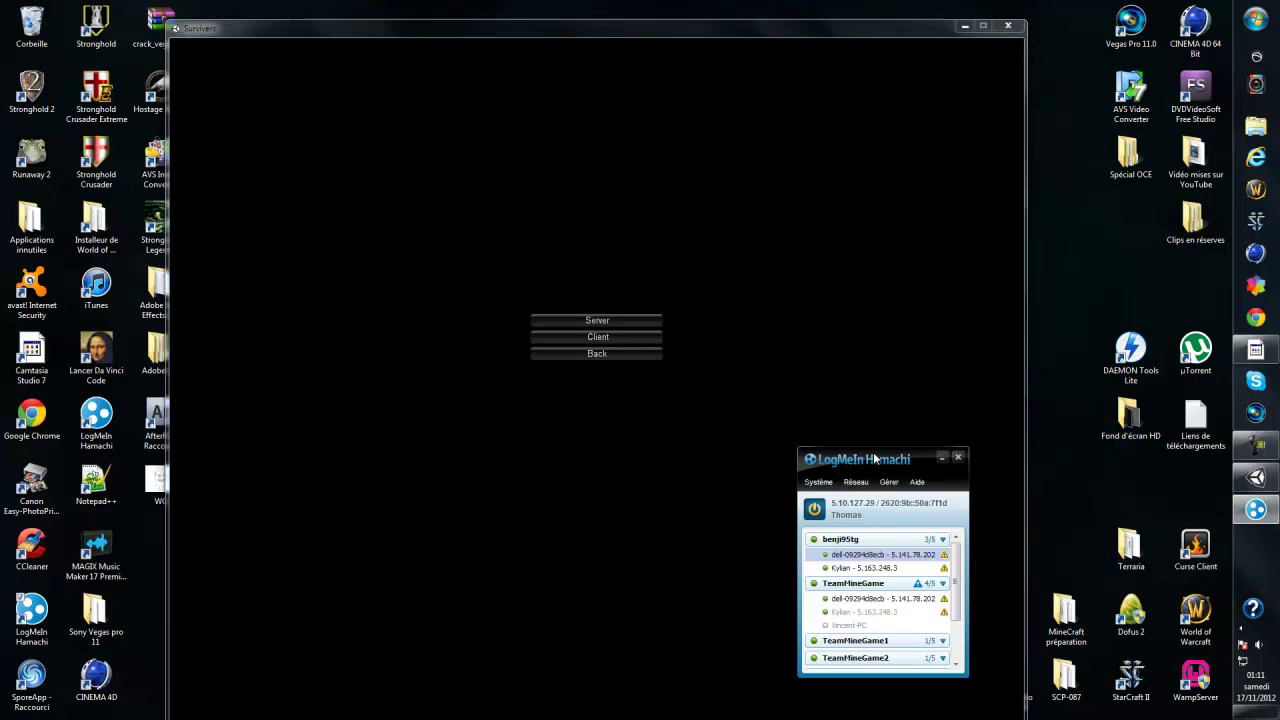
drag(875, 459, 769, 210)
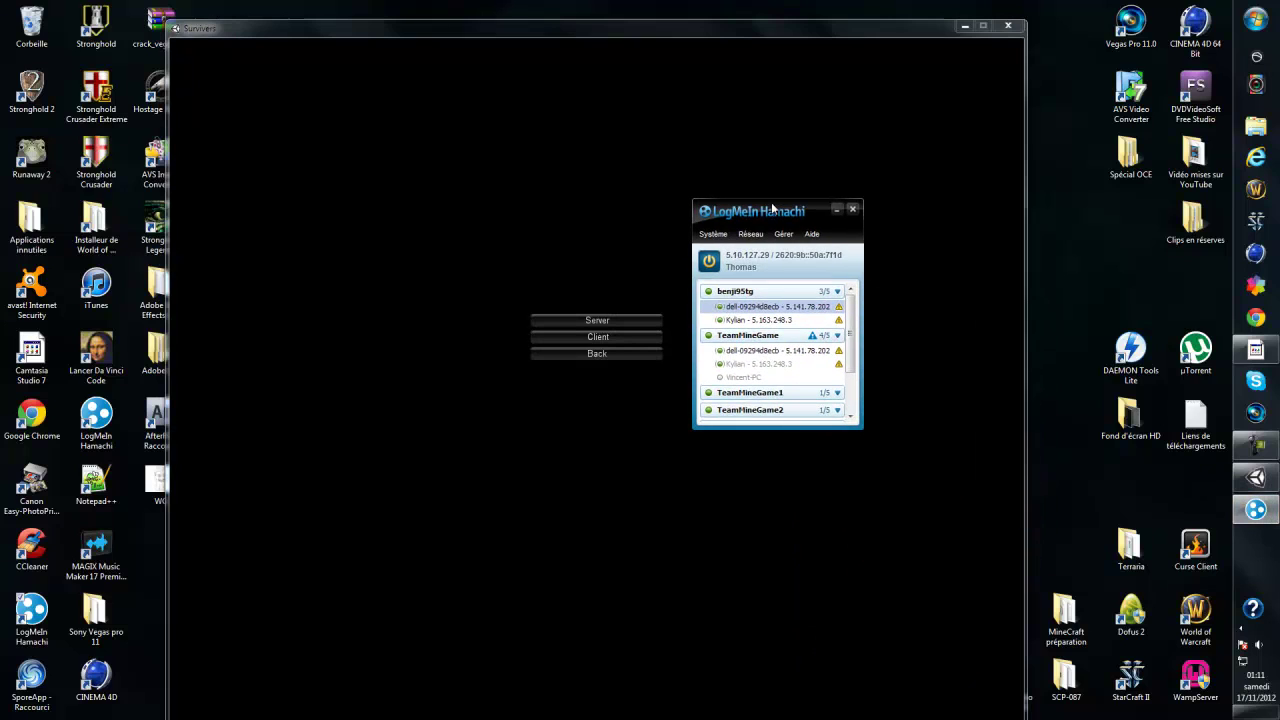
click(851, 210)
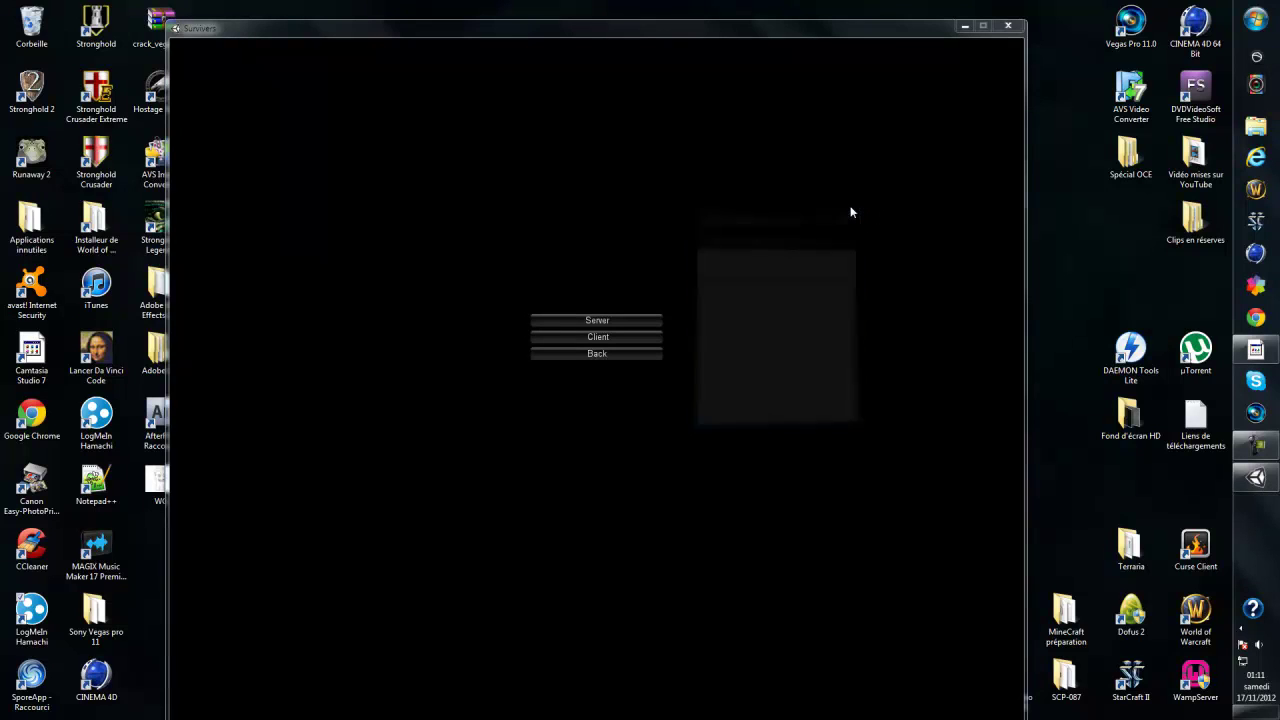
drag(884, 21, 933, 5)
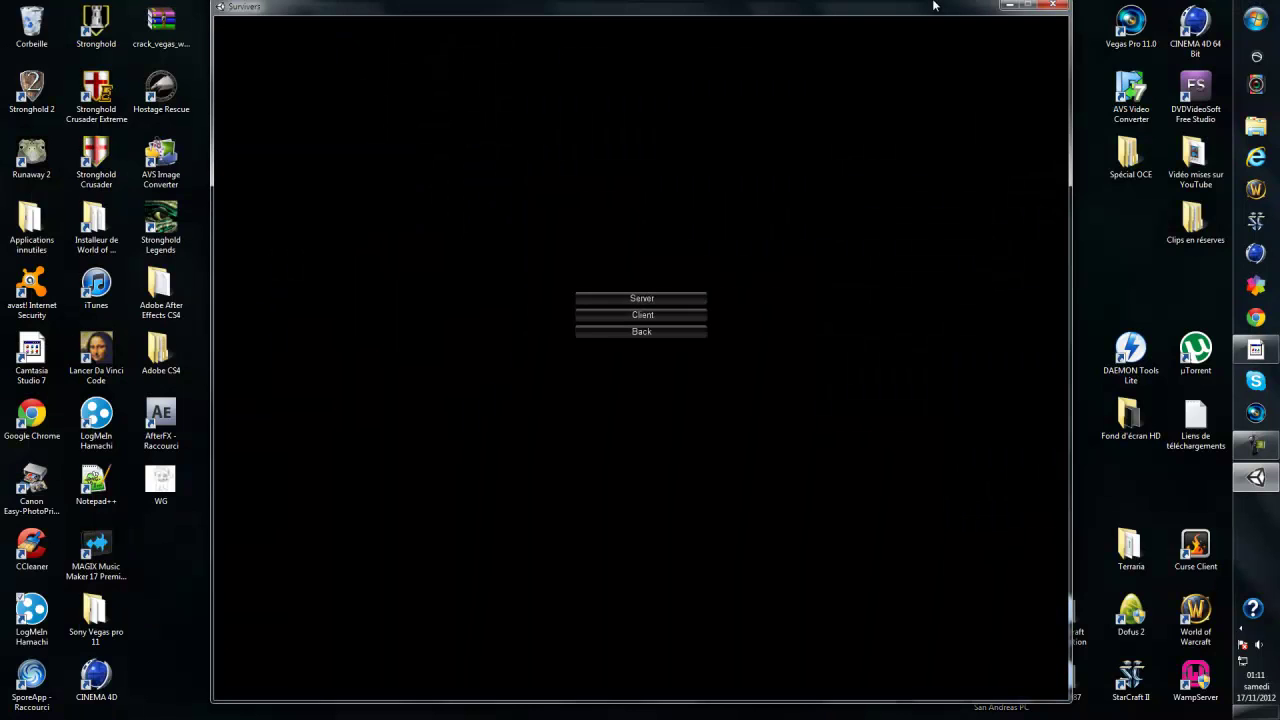
Shift the Survivers window left and close it to return to the desktop.
drag(933, 5, 654, 18)
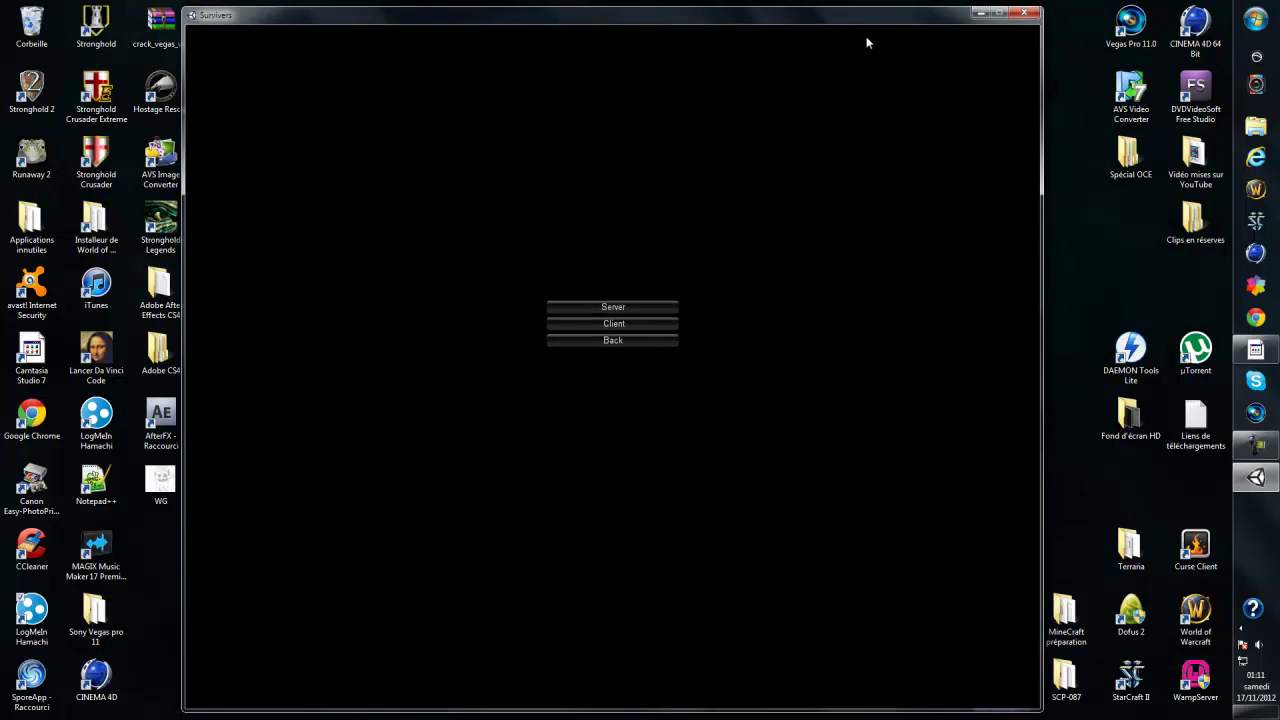
click(1024, 13)
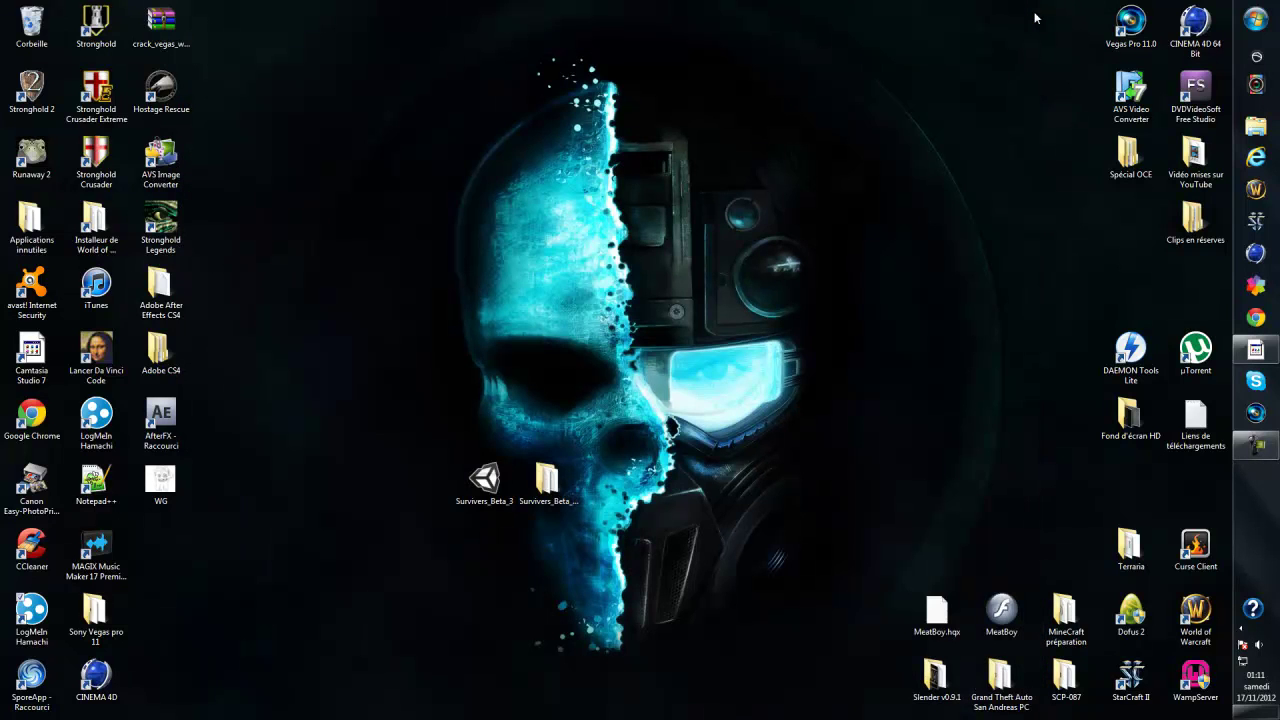